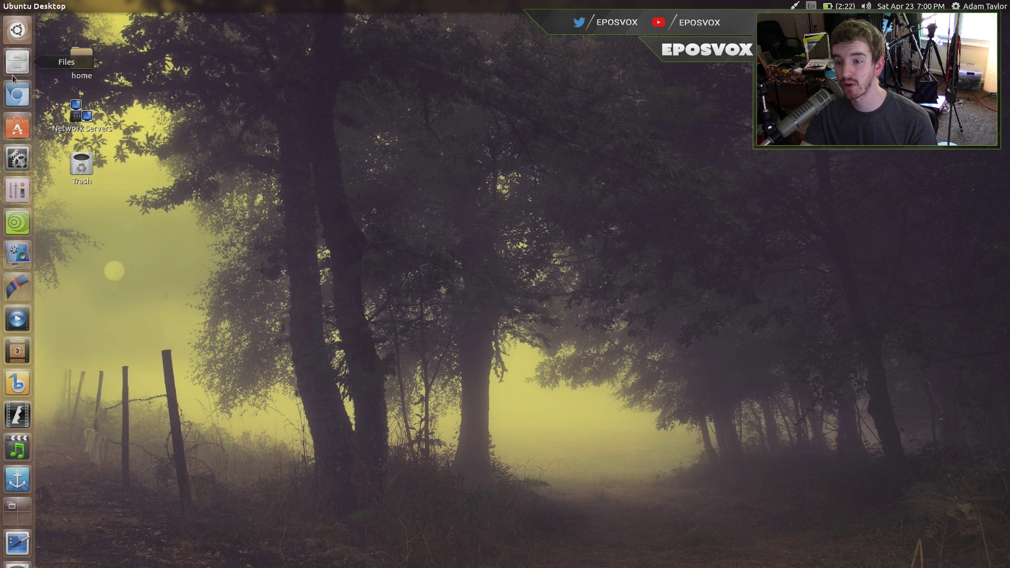
Launch vokoscreen and check which display it will record
left_click(17, 128)
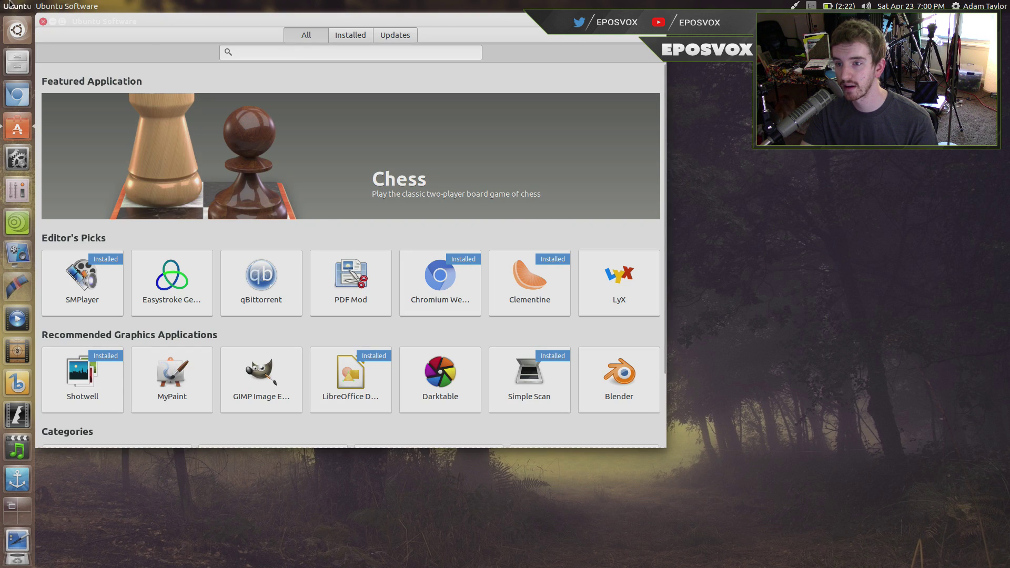
left_click(43, 22)
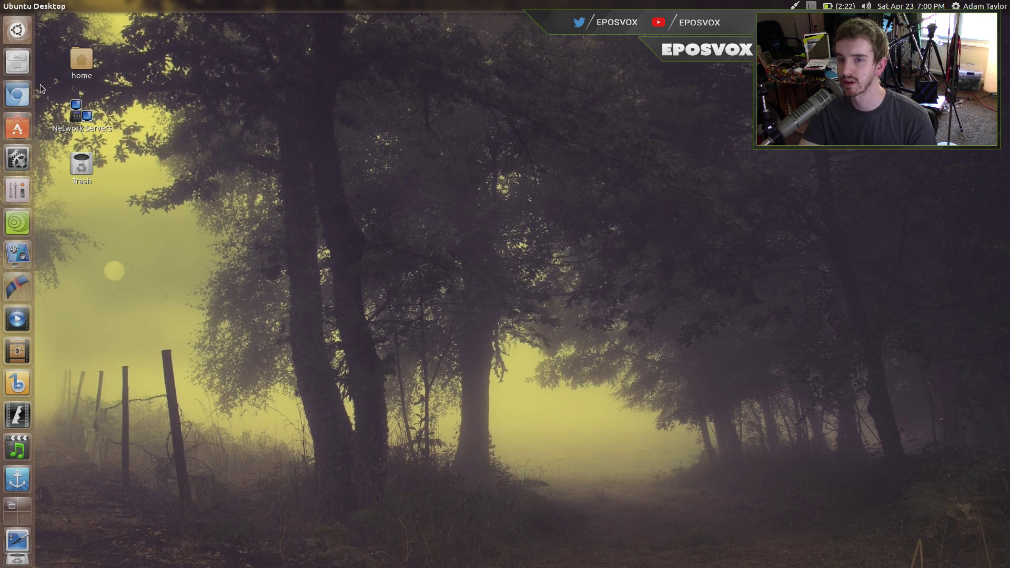
left_click(23, 244)
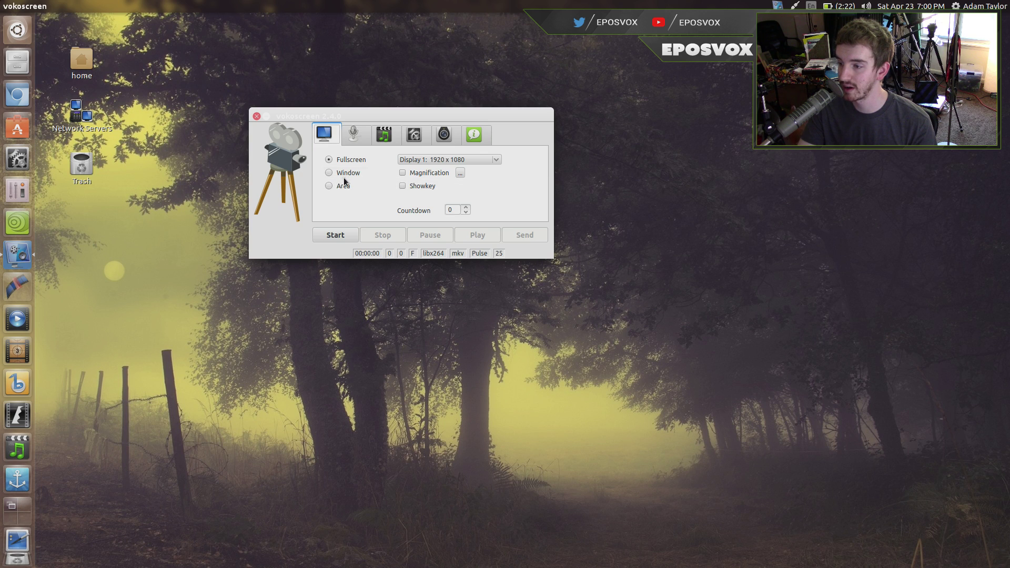
left_click(500, 160)
left_click(419, 196)
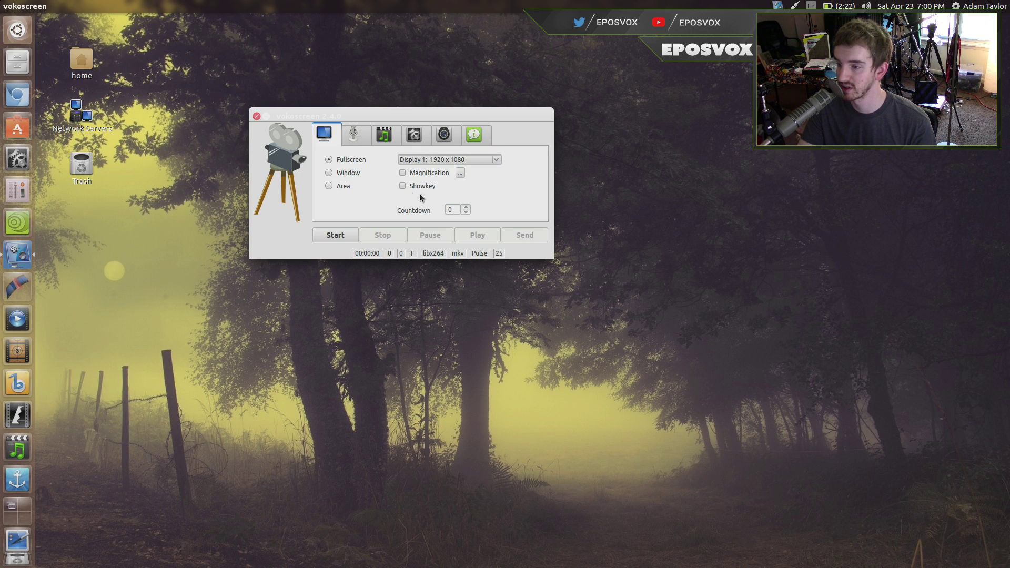
Enable audio capture from both the HDMI monitor and built-in analog stereo Pulse sources
left_click(355, 138)
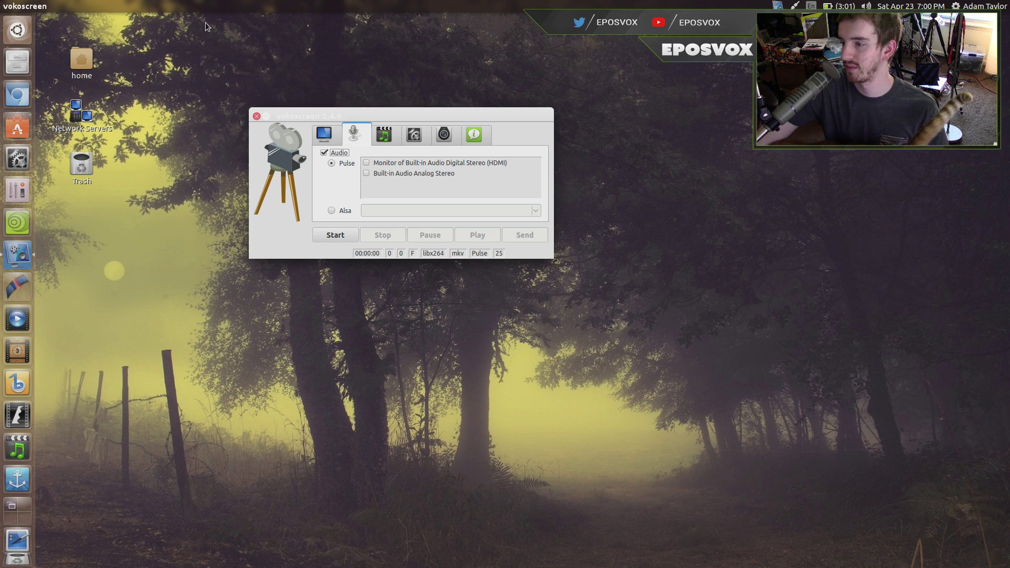
left_click(366, 163)
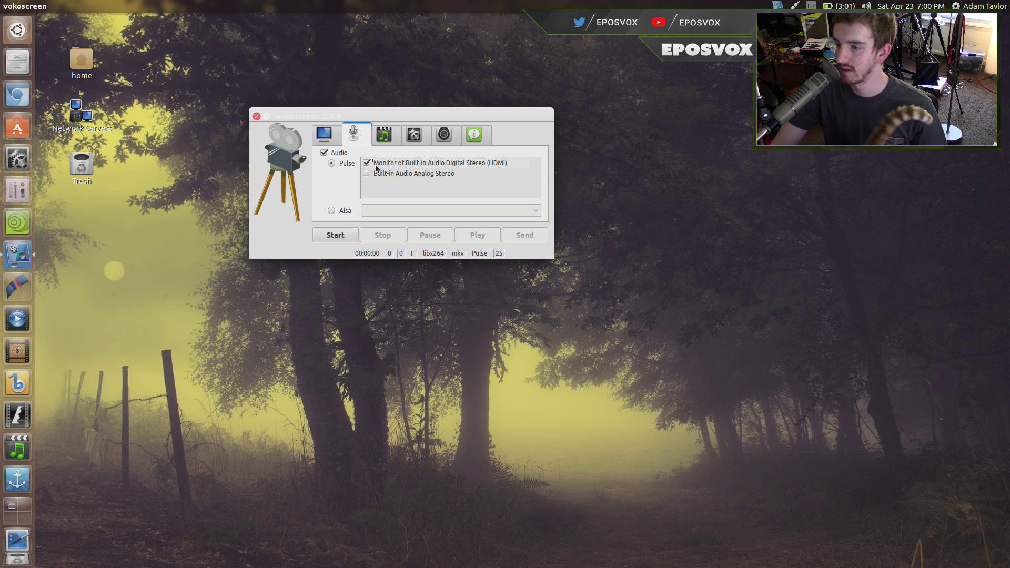
left_click(375, 173)
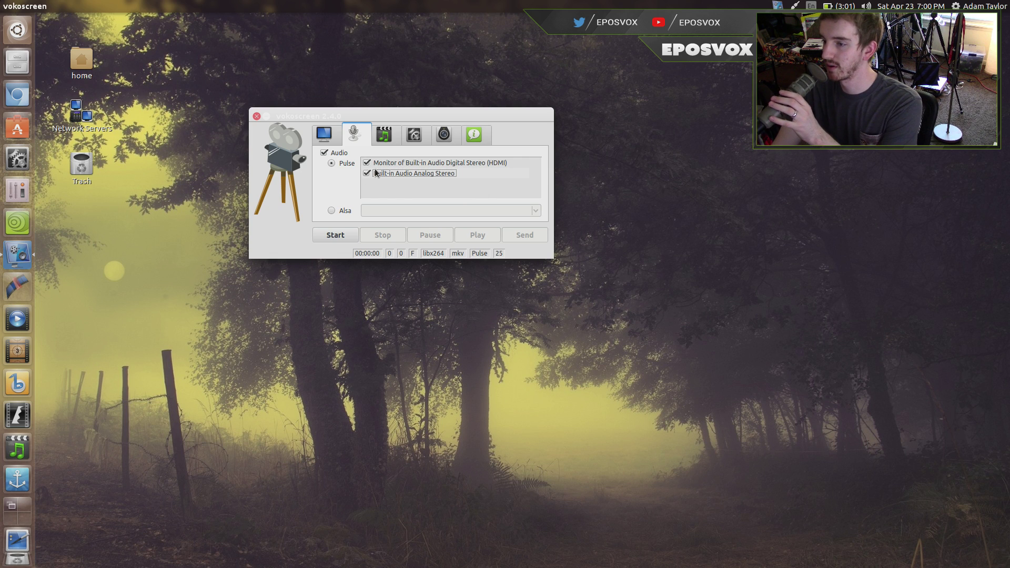
Record avi files at 30 frames per second and choose vlc as the playback player
left_click(390, 143)
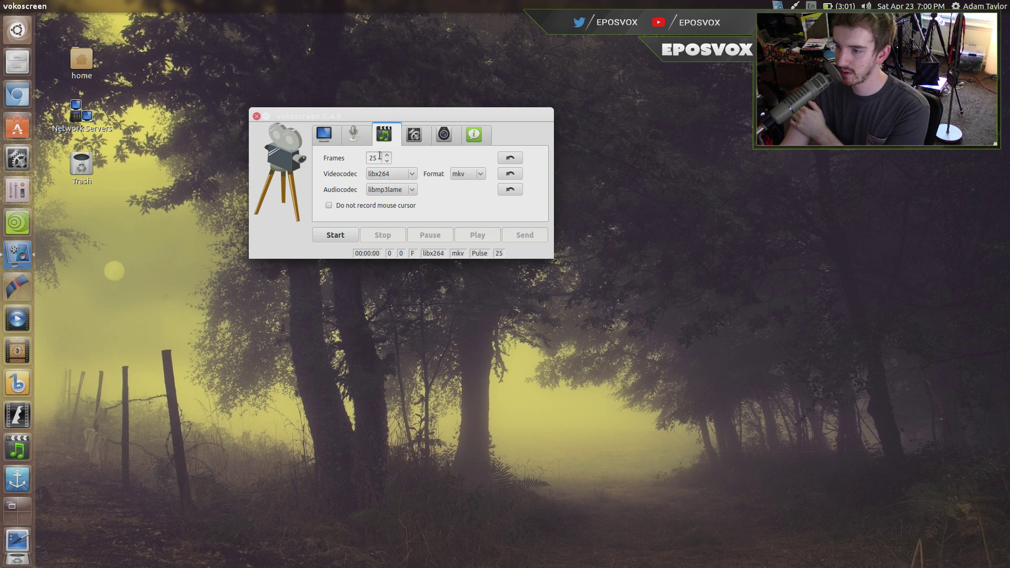
type("30")
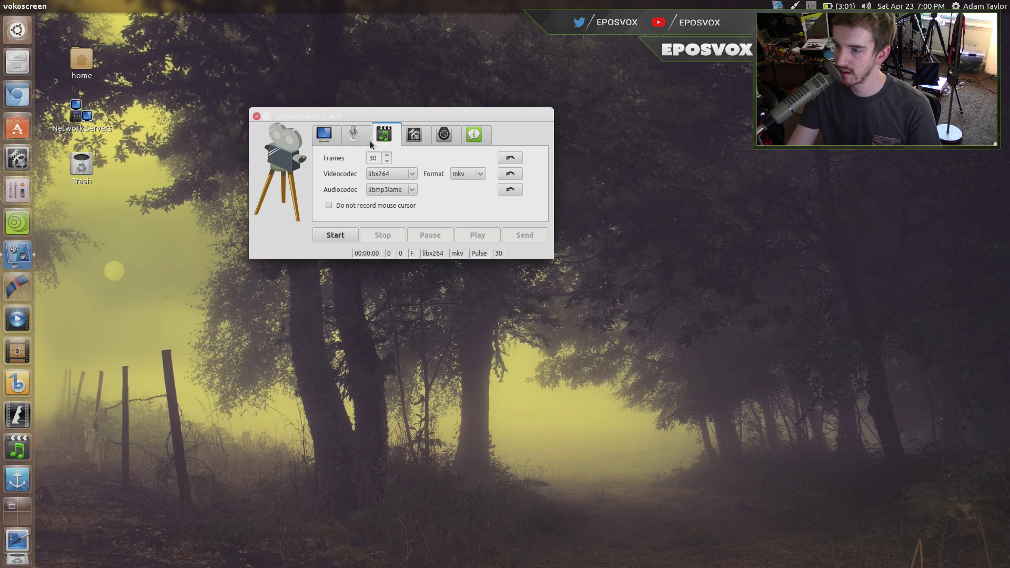
left_click(472, 172)
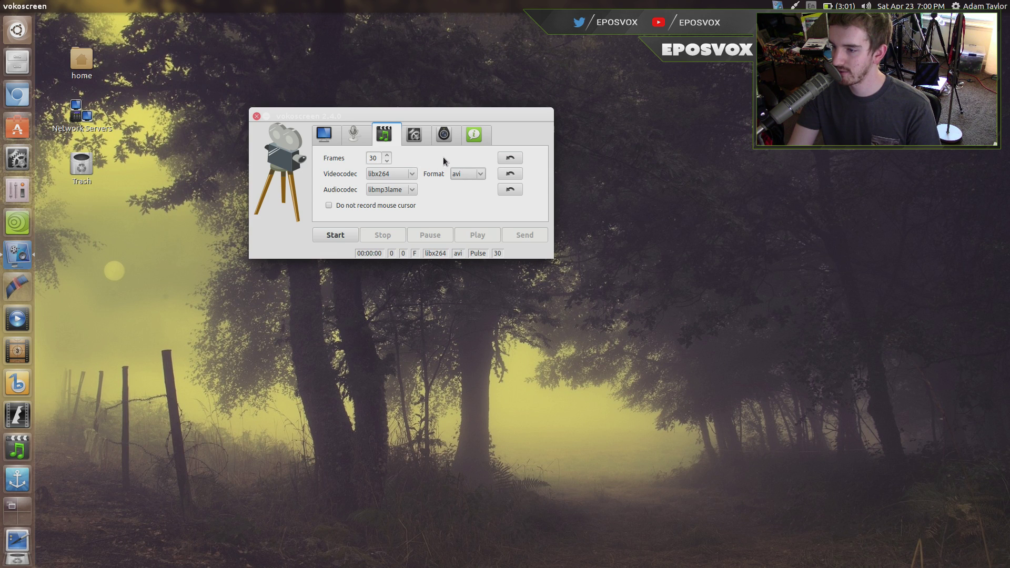
left_click(410, 141)
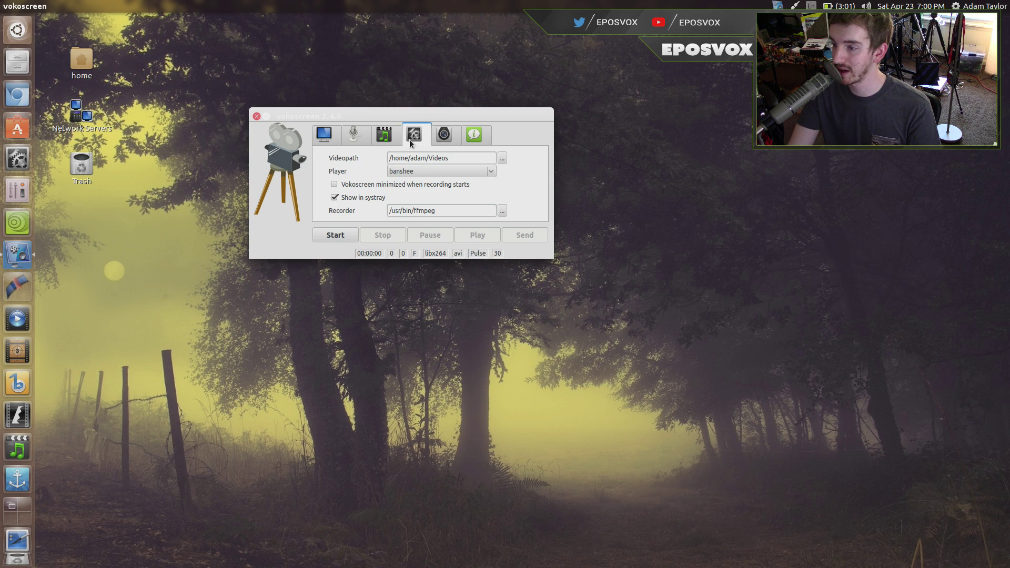
left_click(412, 172)
left_click(403, 173)
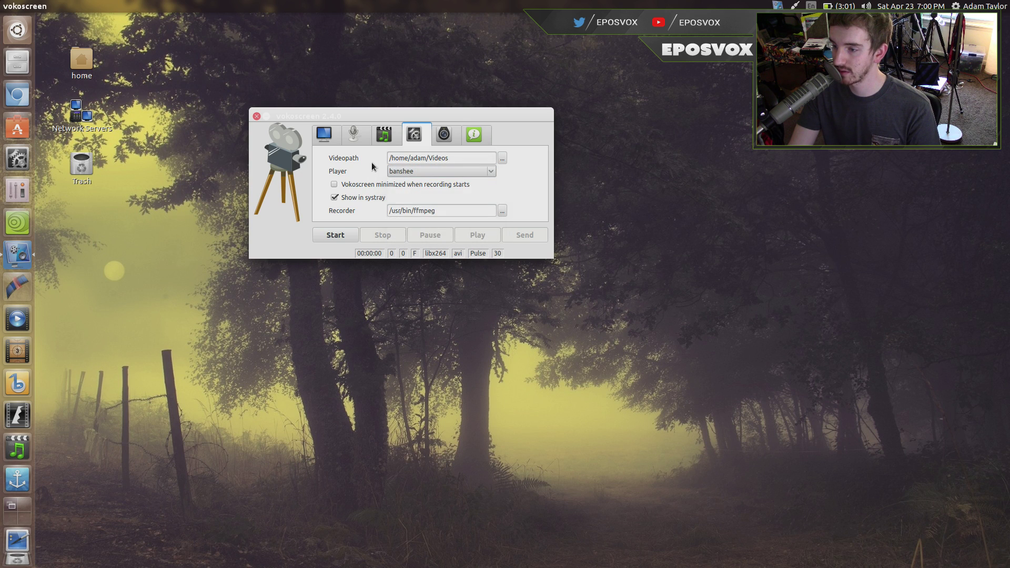
left_click(386, 170)
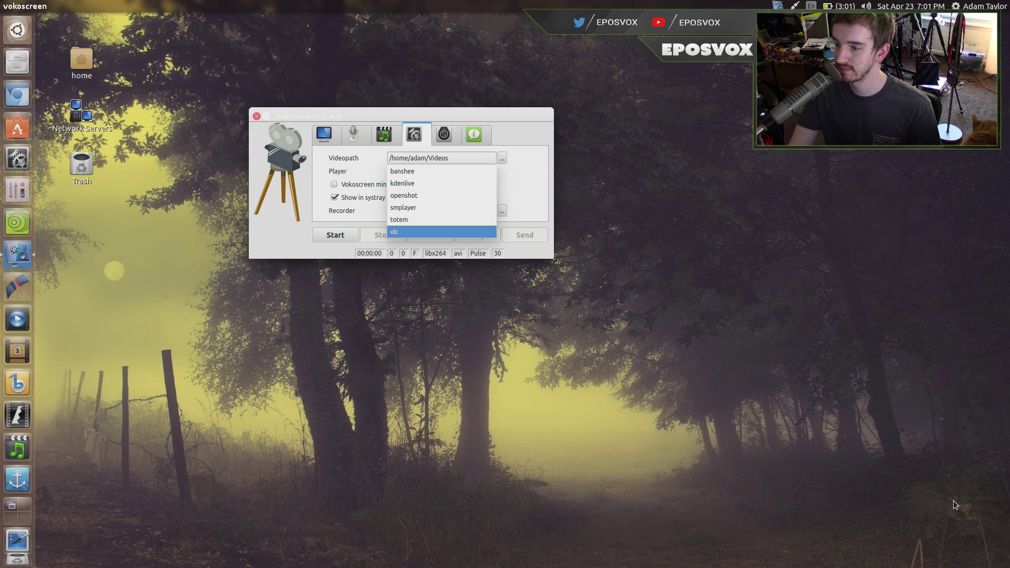
left_click(414, 234)
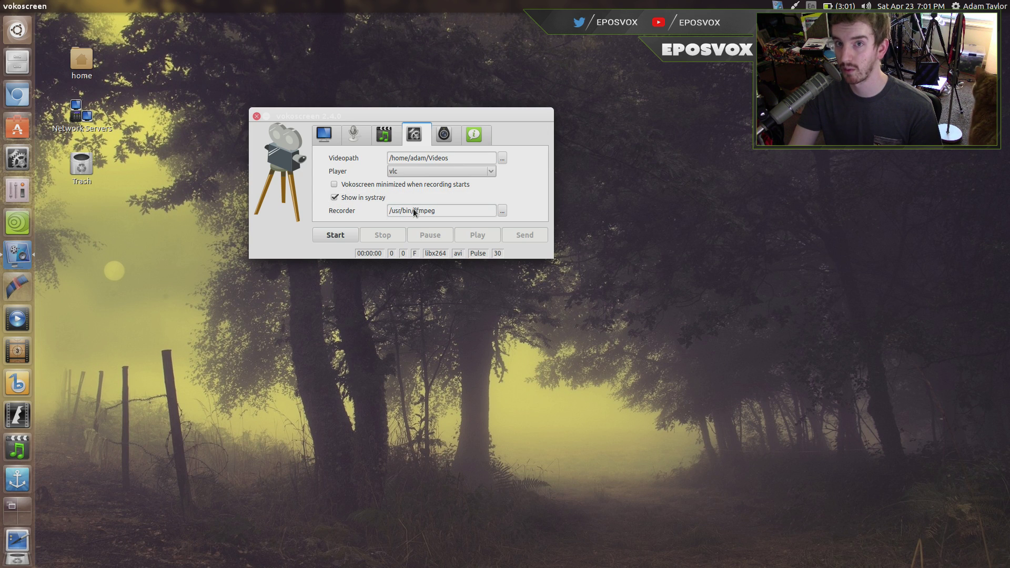
left_click(442, 138)
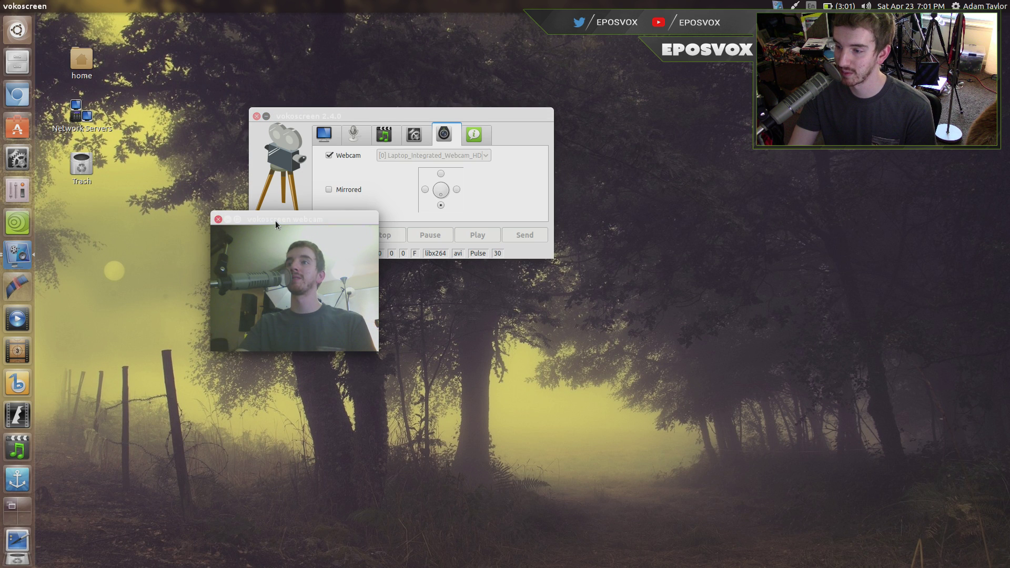
Place the webcam preview at the top-right, start recording, and minimize vokoscreen
left_click_drag(275, 220, 869, 61)
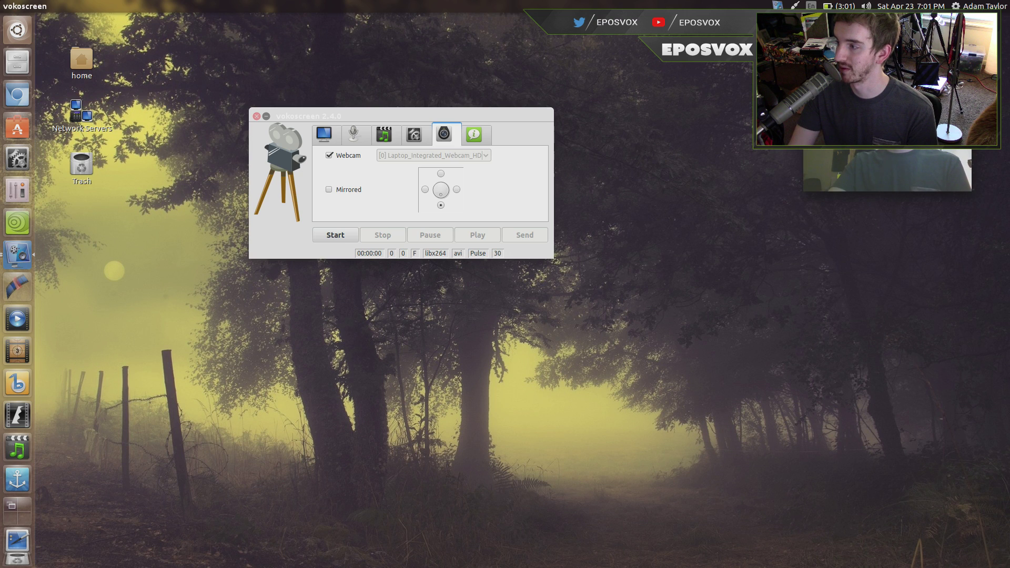
left_click(339, 237)
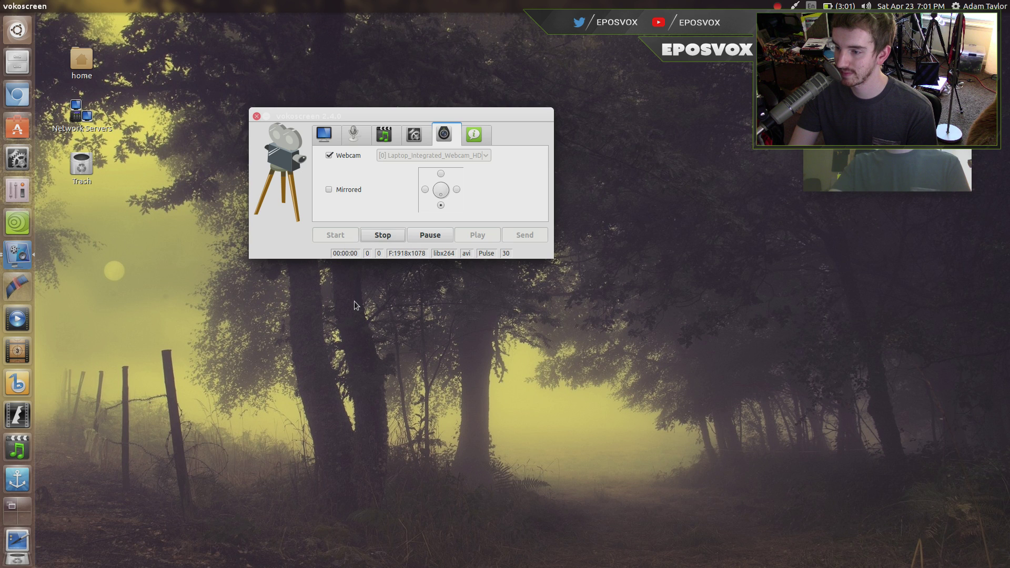
left_click(265, 117)
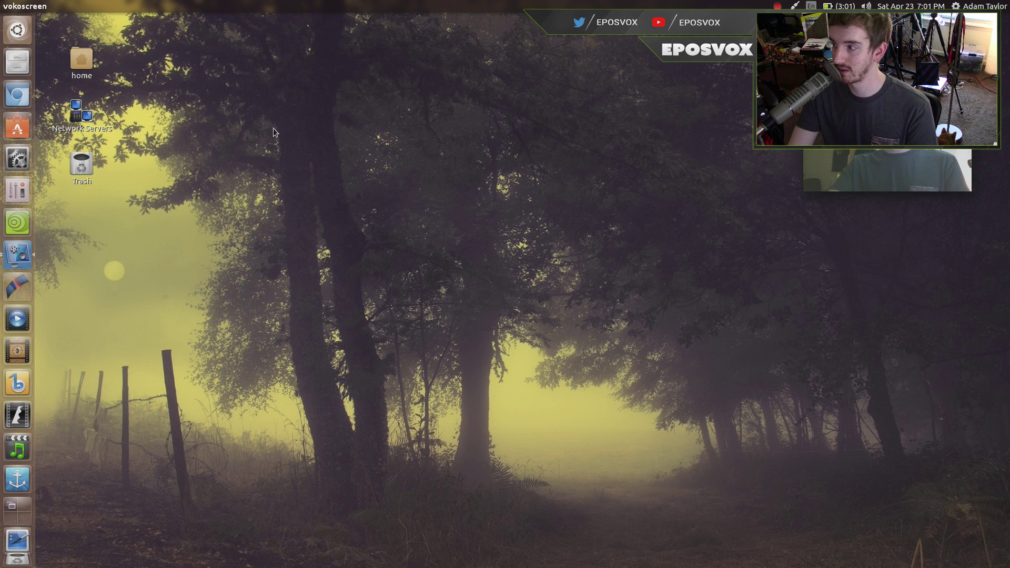
left_click(74, 71)
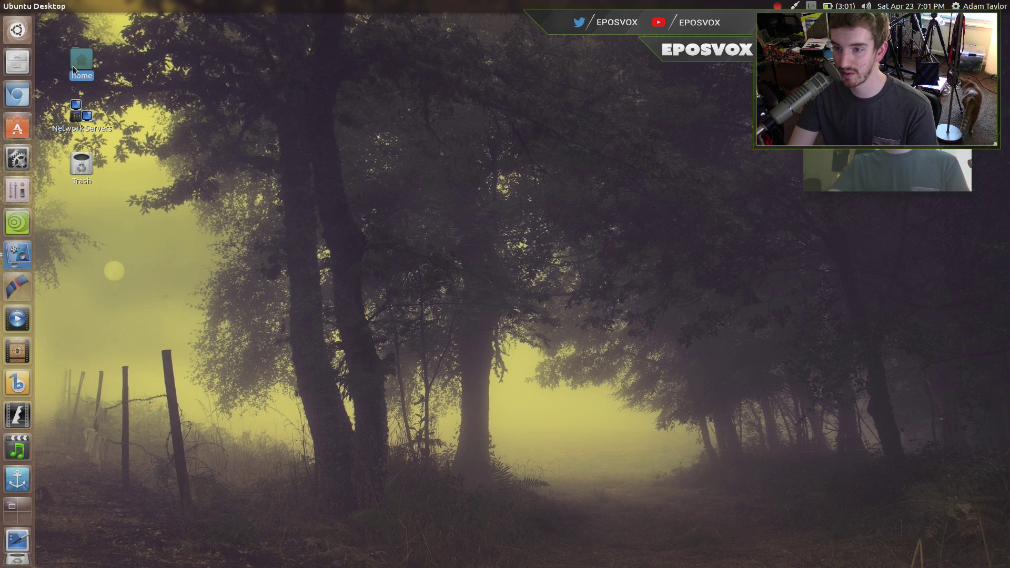
double_click(75, 70)
mouse_move(248, 264)
left_mouse_down()
mouse_move(560, 6)
mouse_move(402, 107)
left_mouse_up()
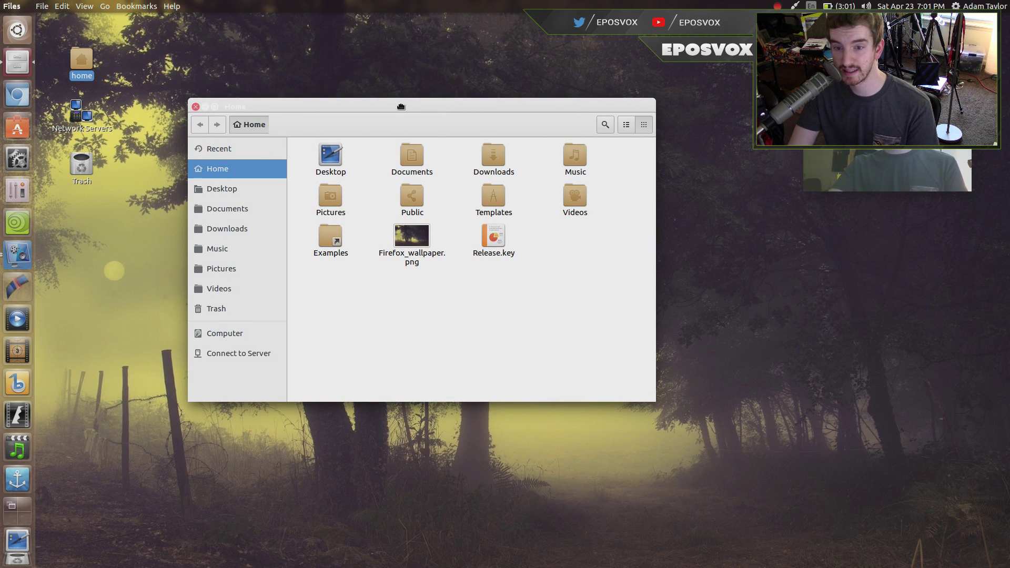
double_click(412, 158)
double_click(330, 155)
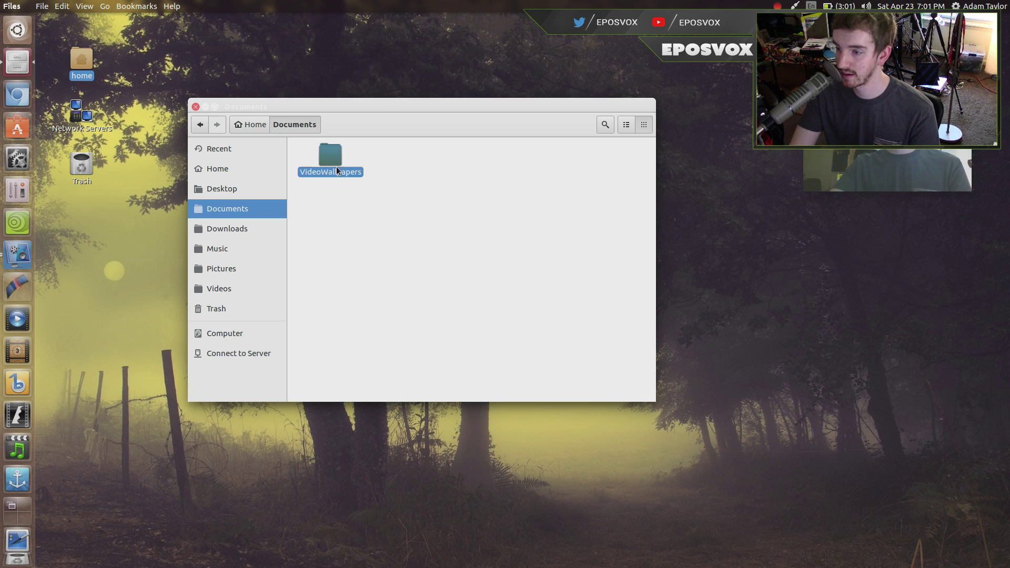
key("alt+Left")
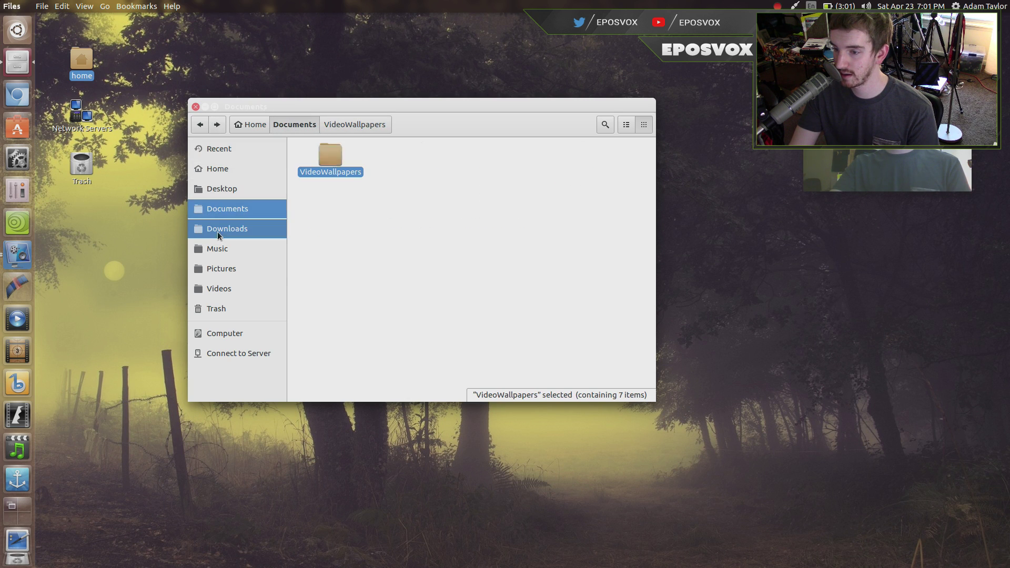
left_click(220, 269)
left_click(195, 106)
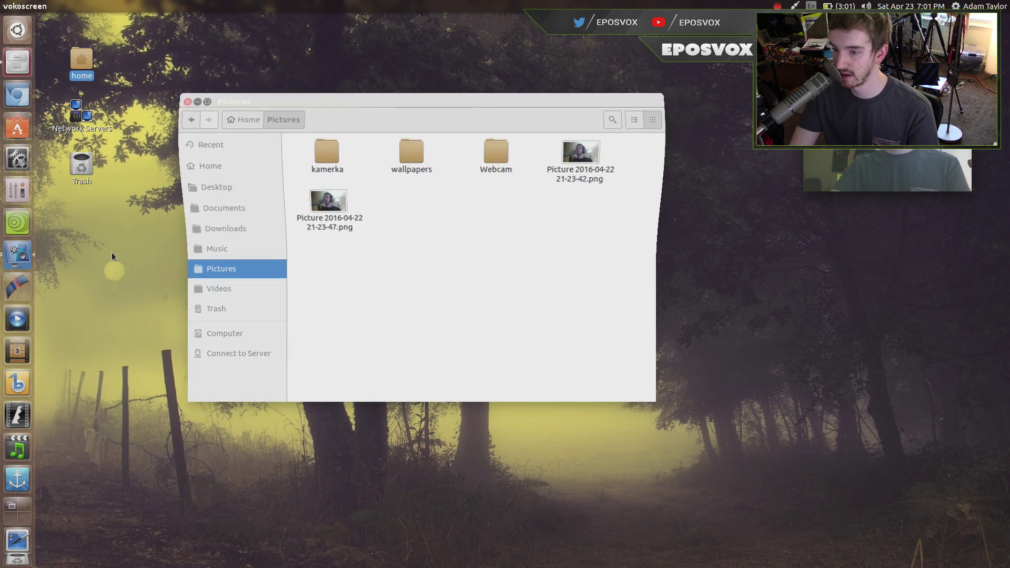
left_click(26, 72)
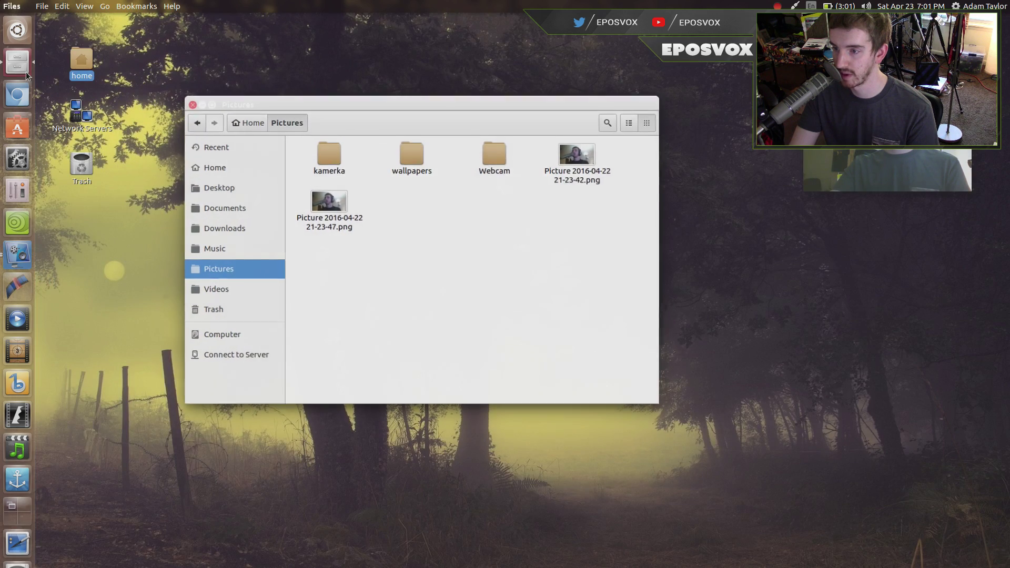
left_click(205, 106)
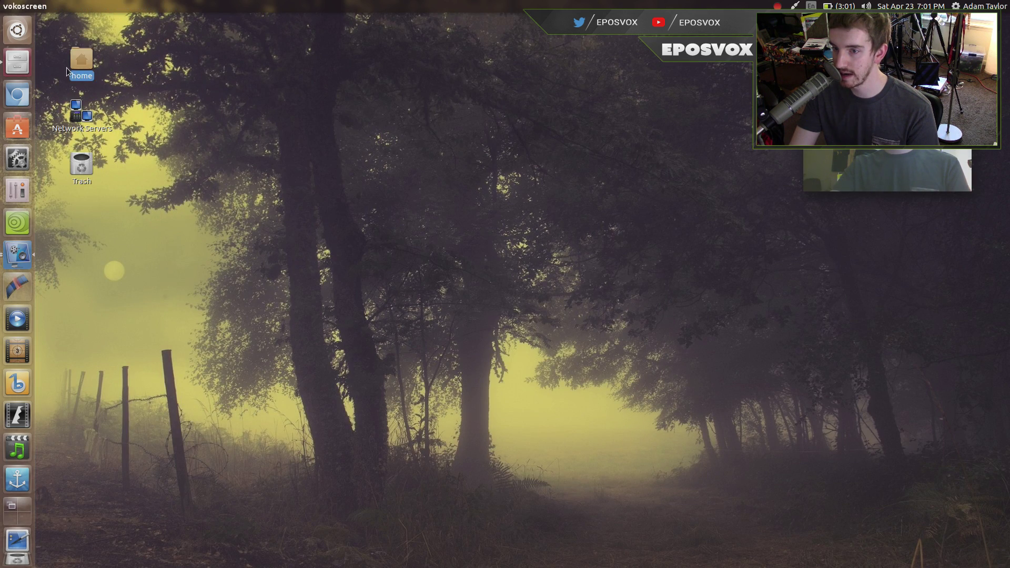
left_click(24, 64)
left_click(204, 106)
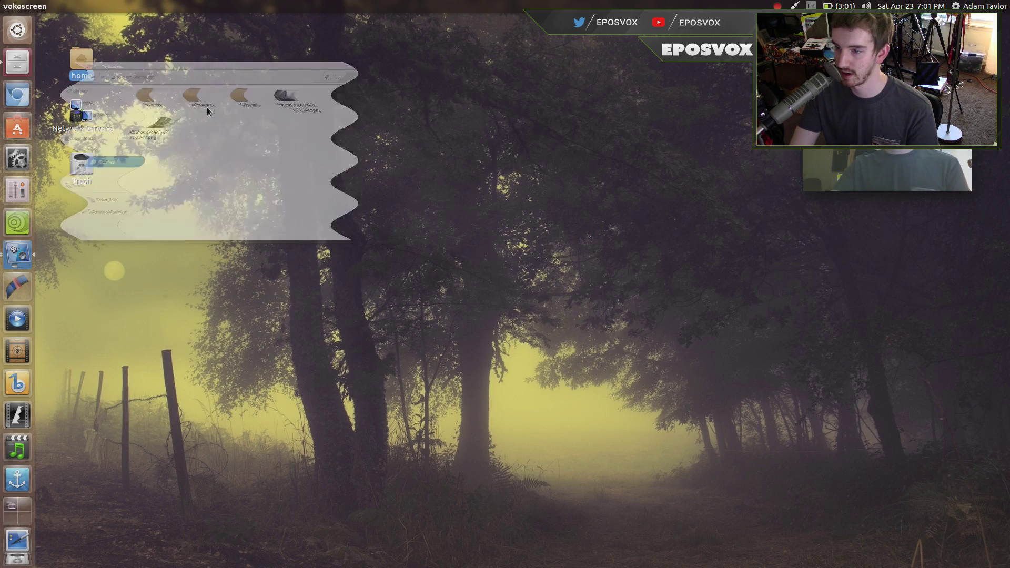
left_click(17, 61)
left_click(154, 80)
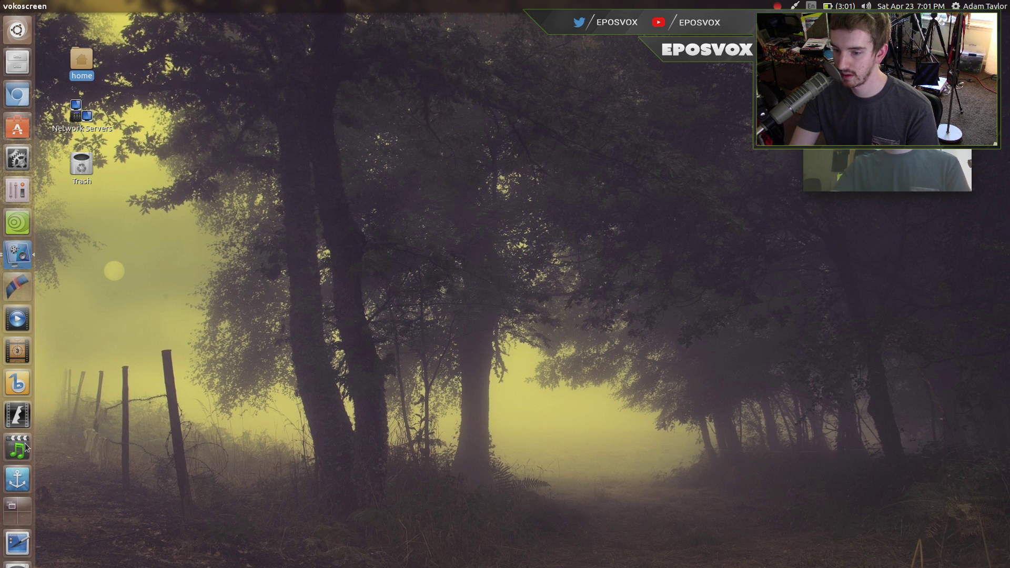
Restore vokoscreen from the launcher and stop the recording at about 32 seconds
left_click(22, 254)
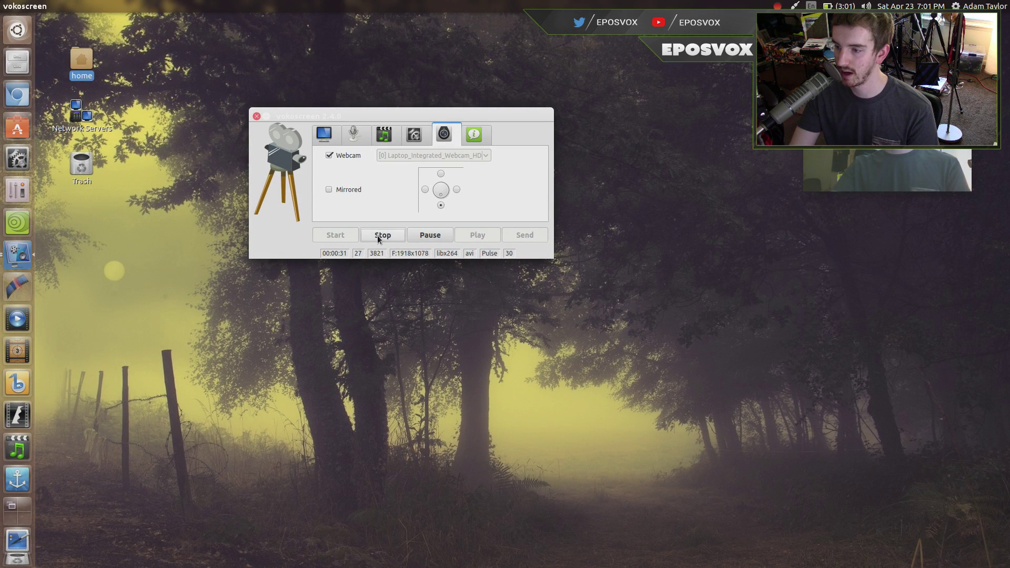
left_click(380, 237)
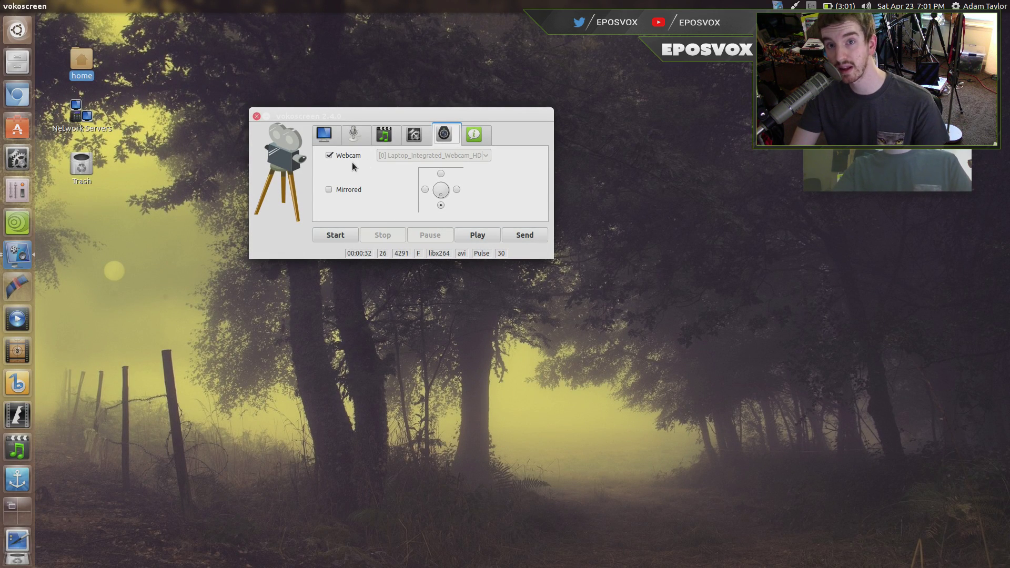
Close vokoscreen and open the Videos folder in Files to find the new avi
left_click(256, 117)
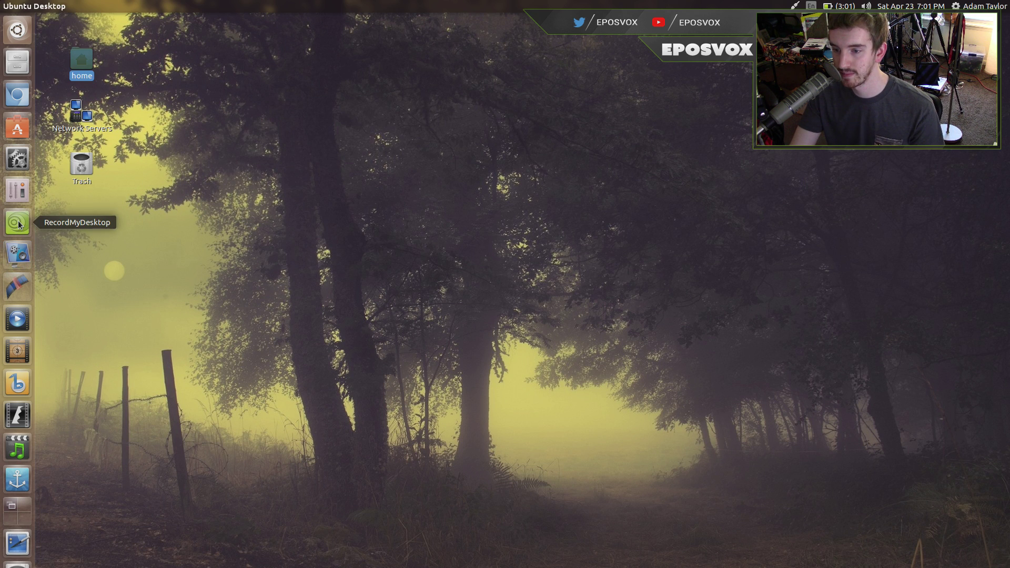
left_click(18, 62)
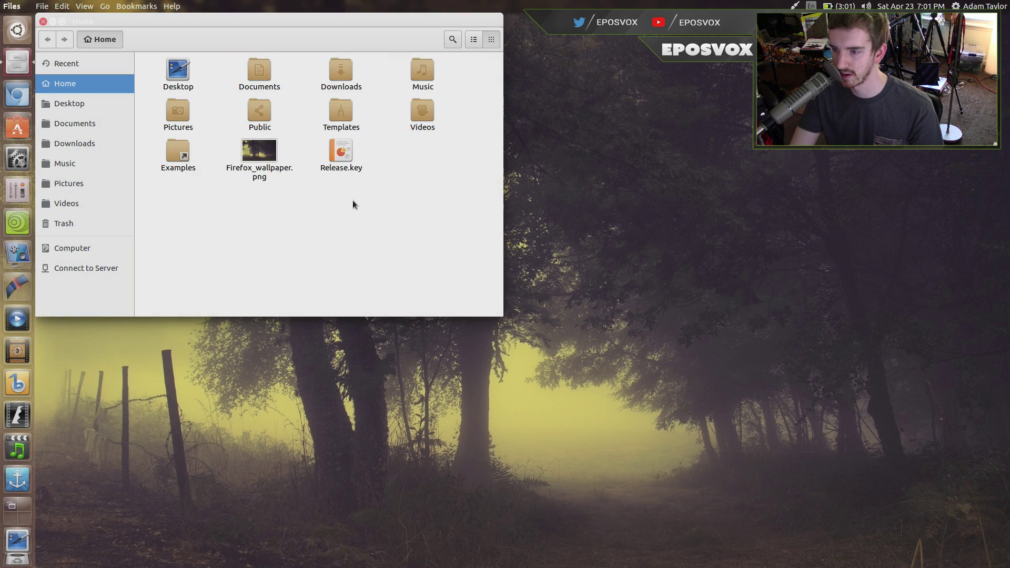
left_click(84, 199)
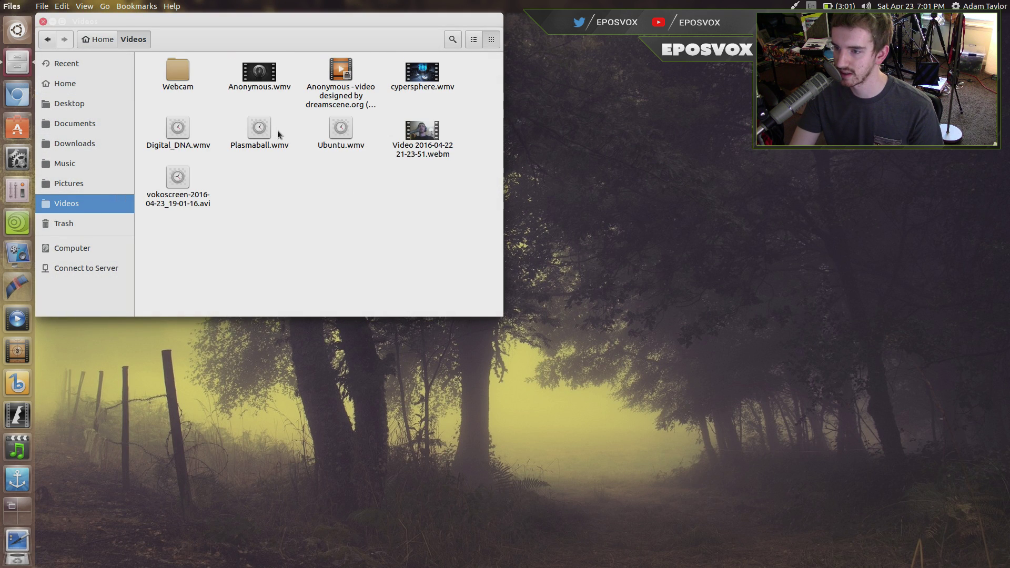
Play the vokoscreen-2016-04-23 avi in Videos and raise the playback volume
double_click(175, 176)
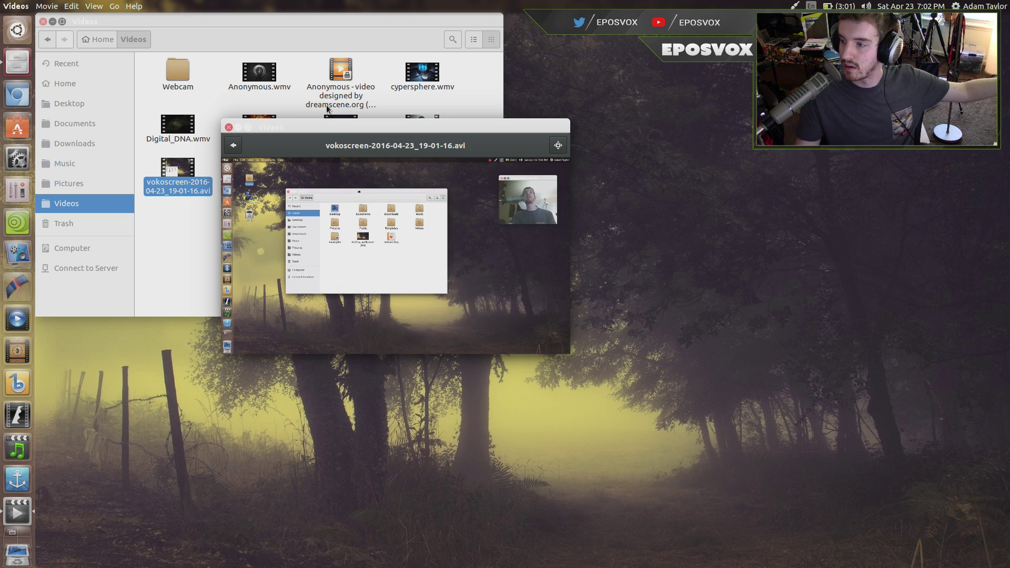
mouse_move(395, 238)
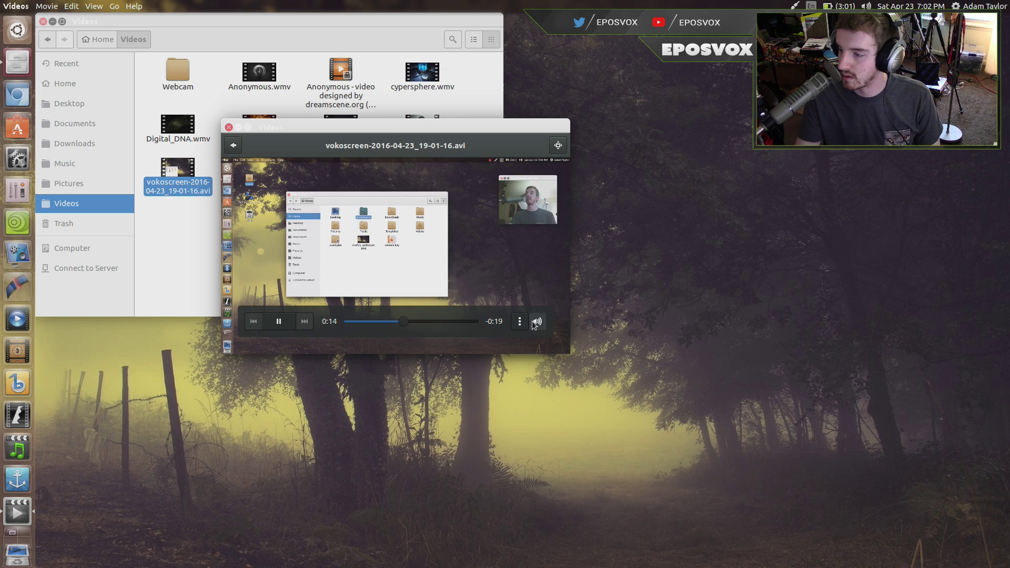
left_click(536, 320)
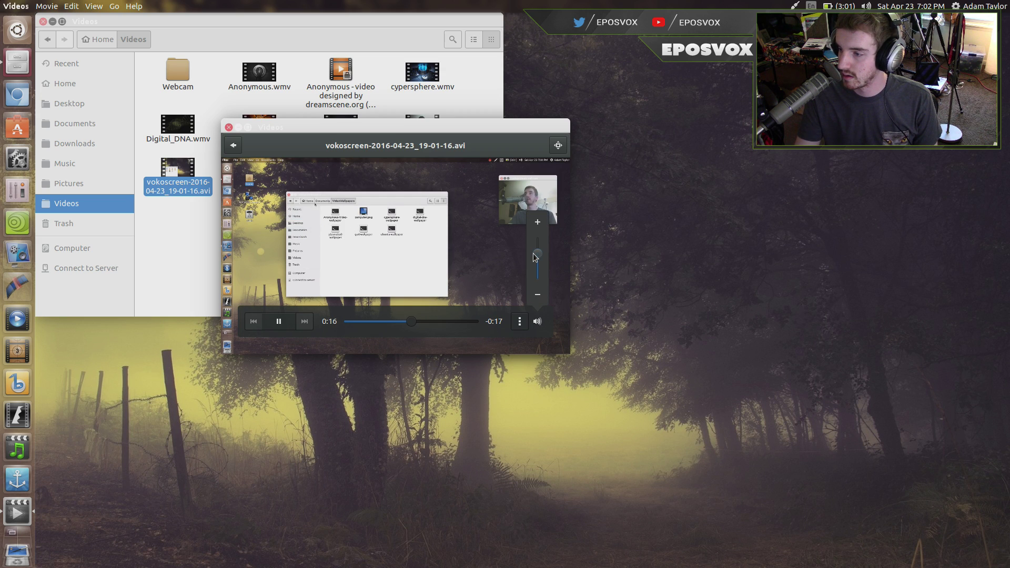
left_click_drag(534, 256, 537, 235)
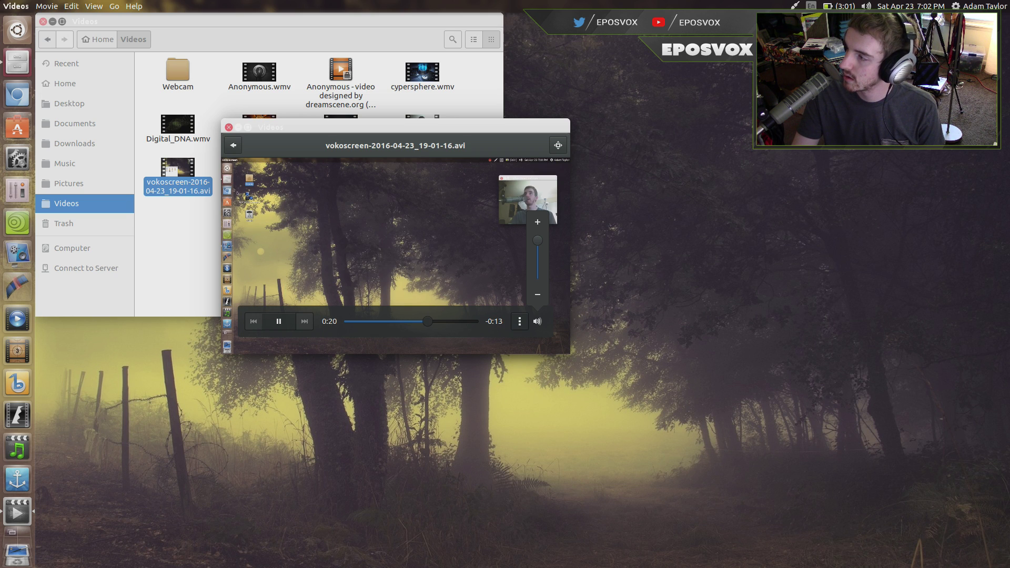
Switch sound output from HDMI to Headphones, then close the Videos player
left_click(907, 189)
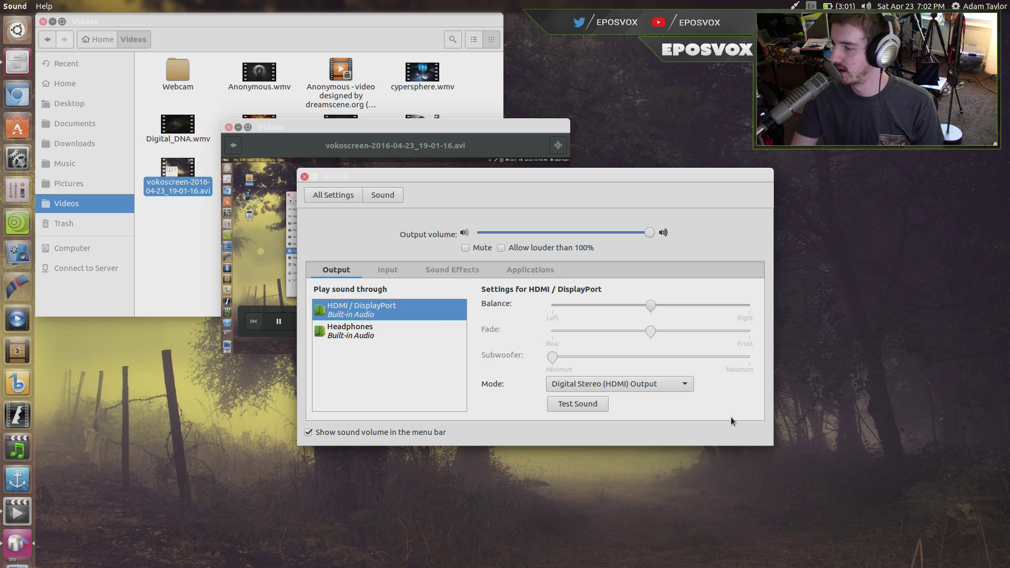
left_click(376, 325)
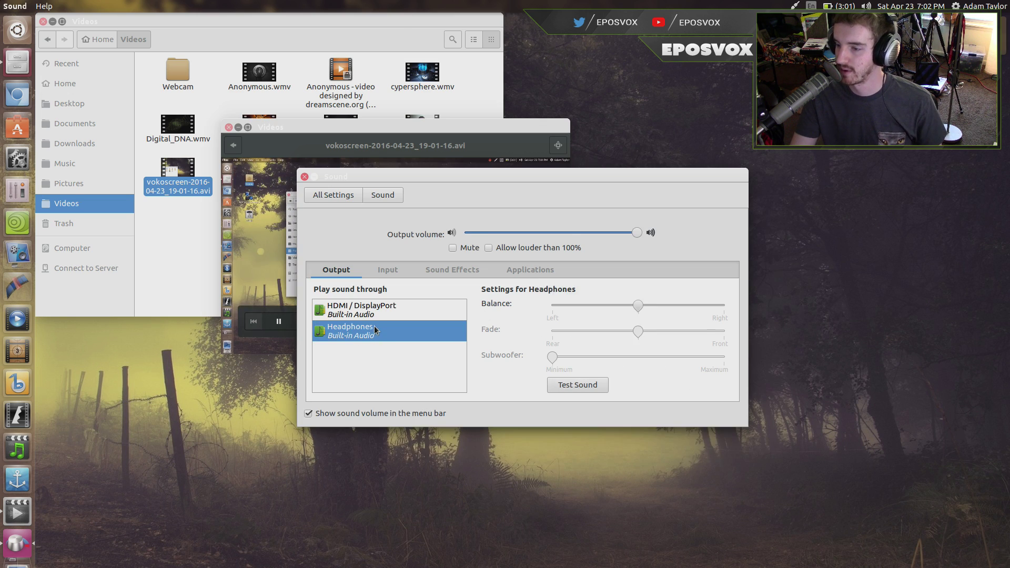
left_click(304, 176)
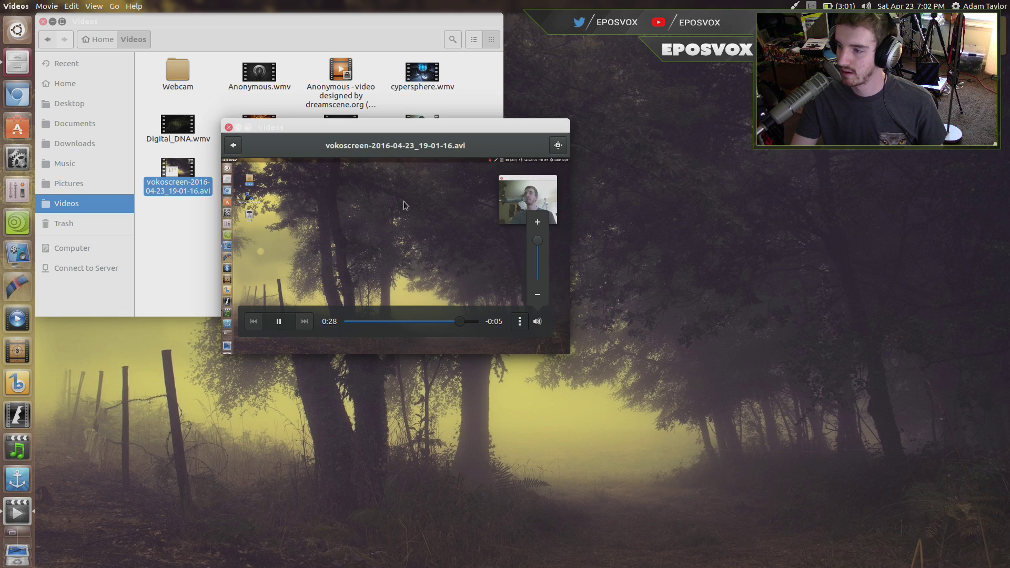
left_click(378, 320)
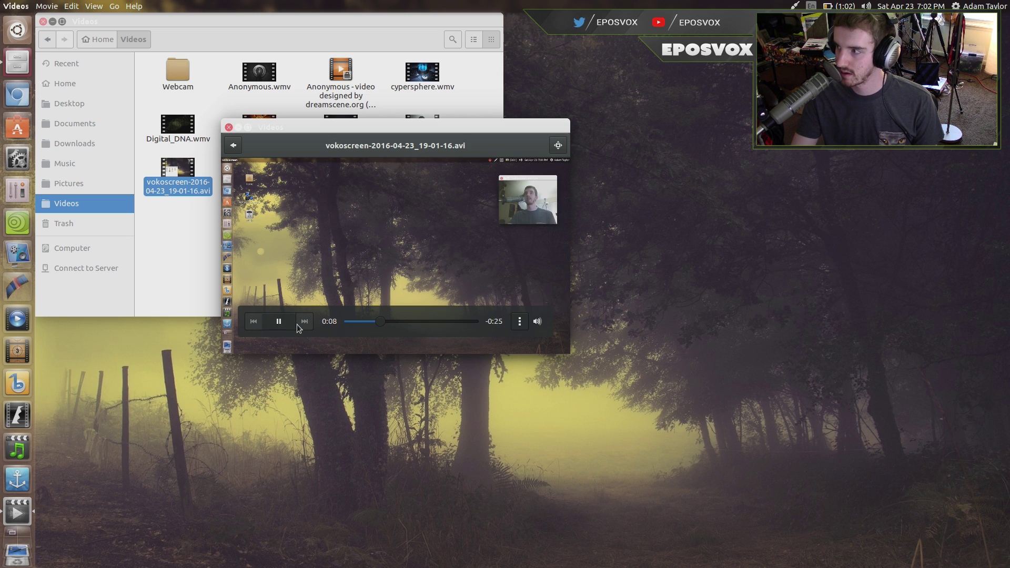
left_click(228, 127)
Close Files and launch RecordMyDesktop, moving its window away from the corner
left_click(43, 21)
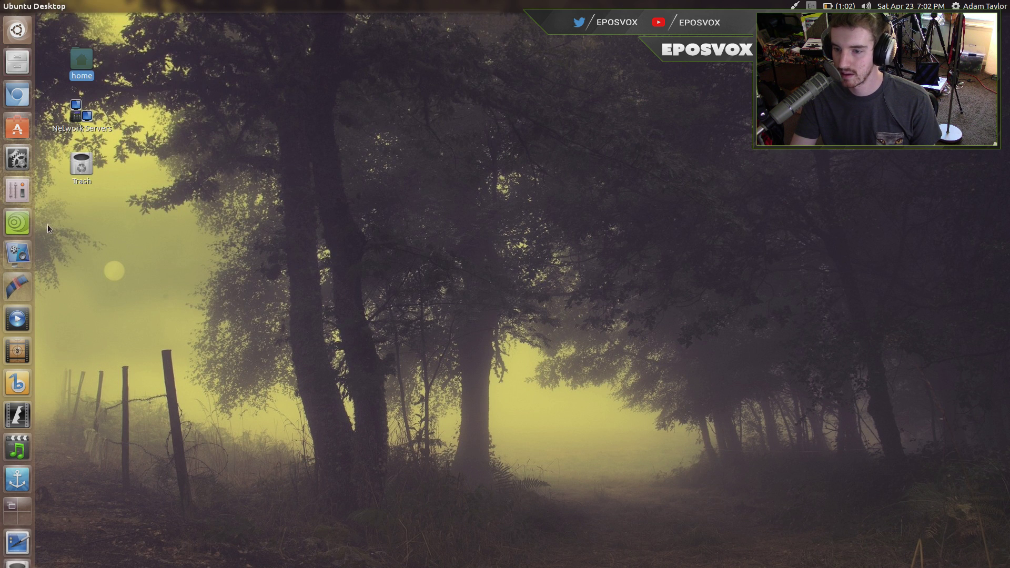
left_click(25, 222)
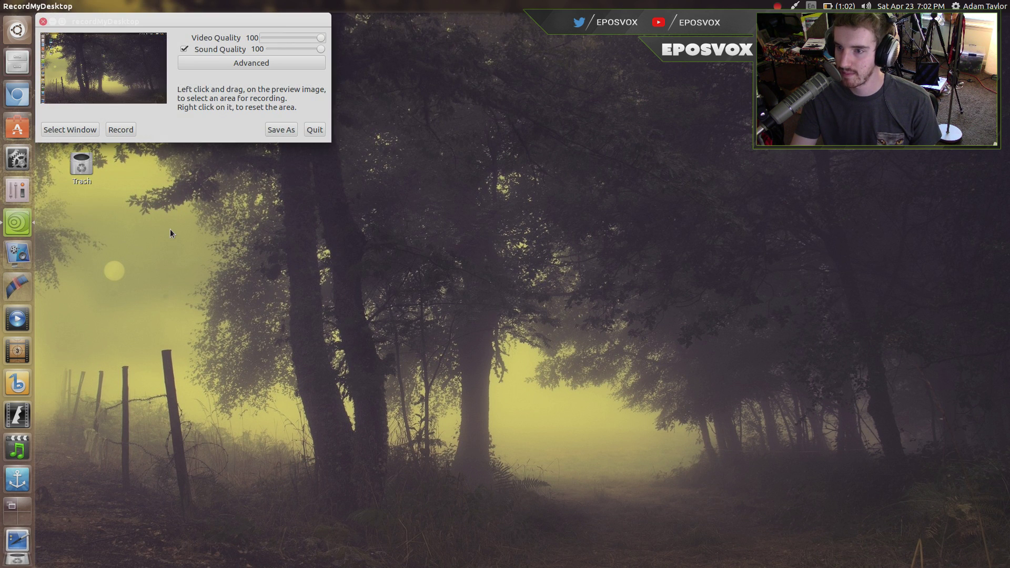
left_click_drag(216, 22, 326, 59)
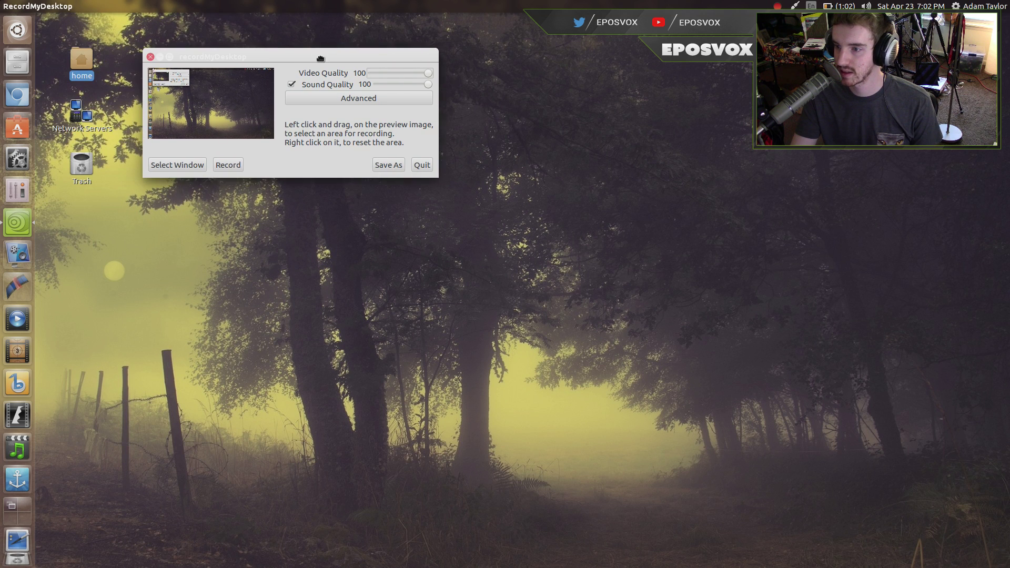
Set 30 frames per second in Advanced settings and review the sound and misc tabs
left_click(343, 98)
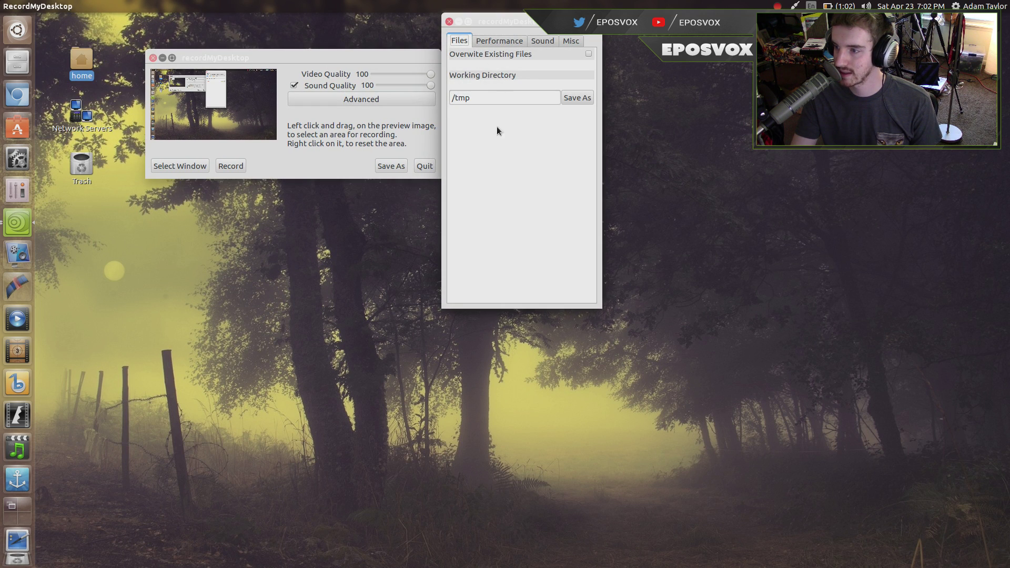
left_click(484, 42)
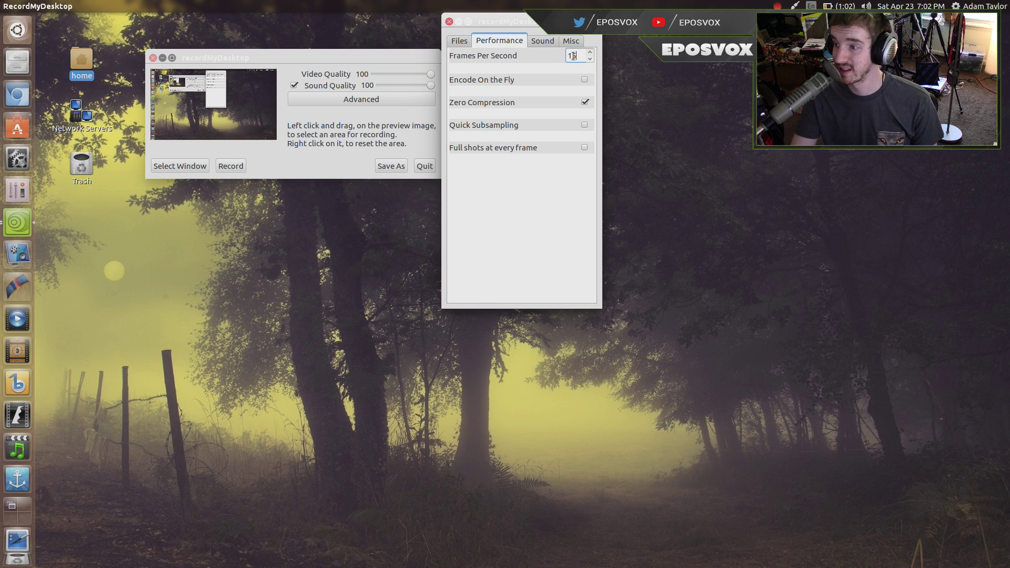
key("BackSpace")
type("3")
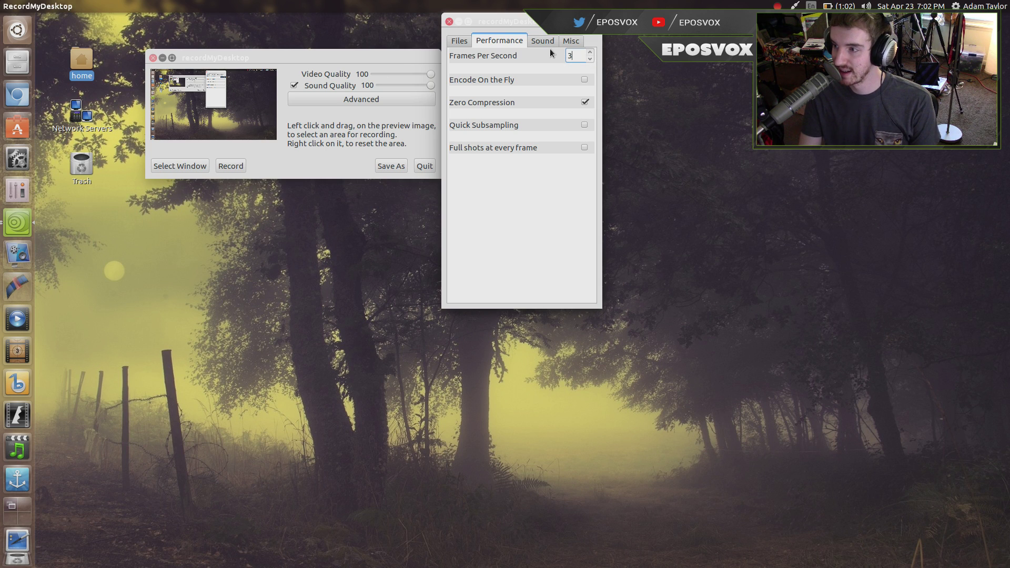
type("0")
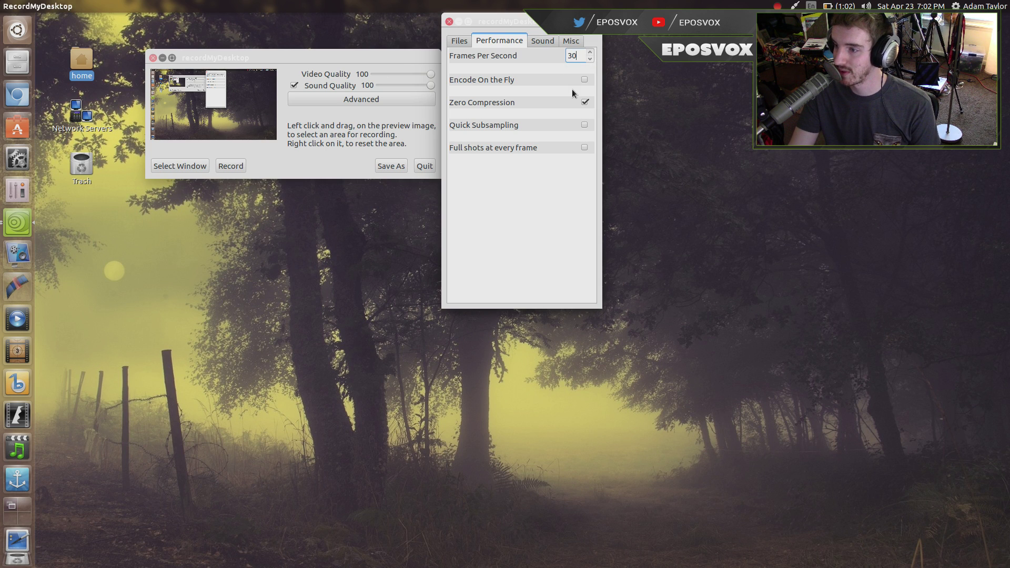
left_click(532, 44)
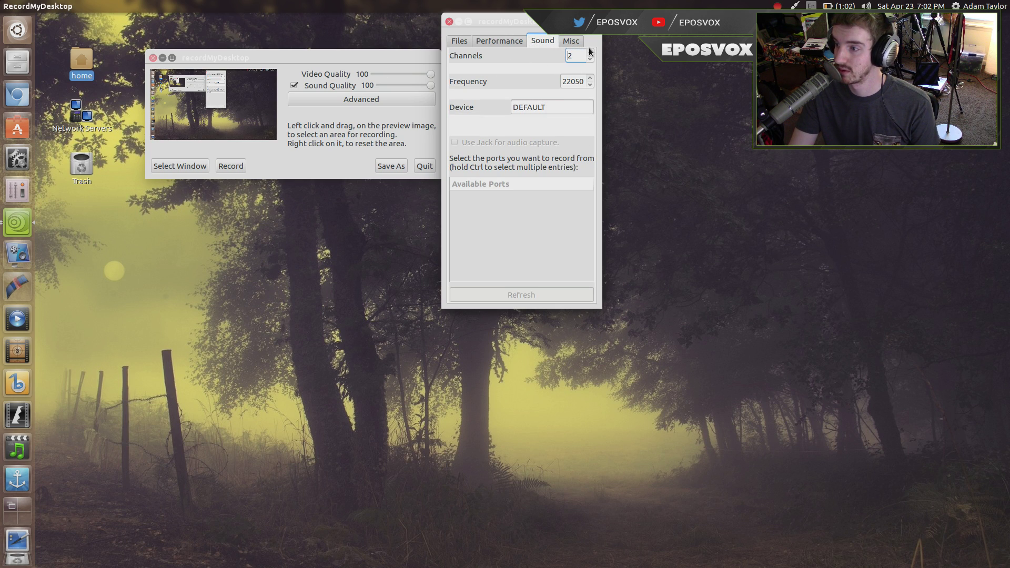
left_click(571, 41)
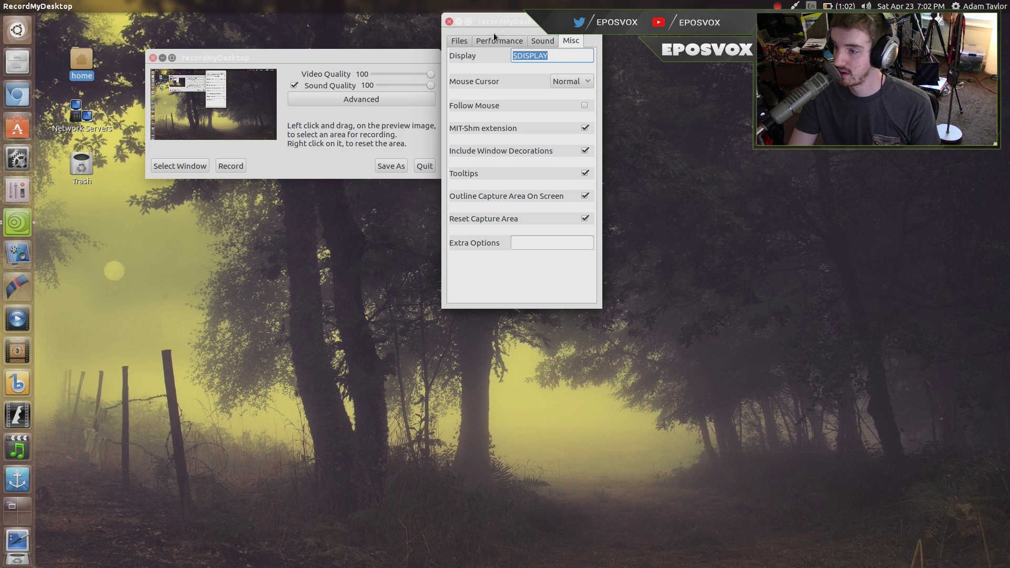
left_click(464, 44)
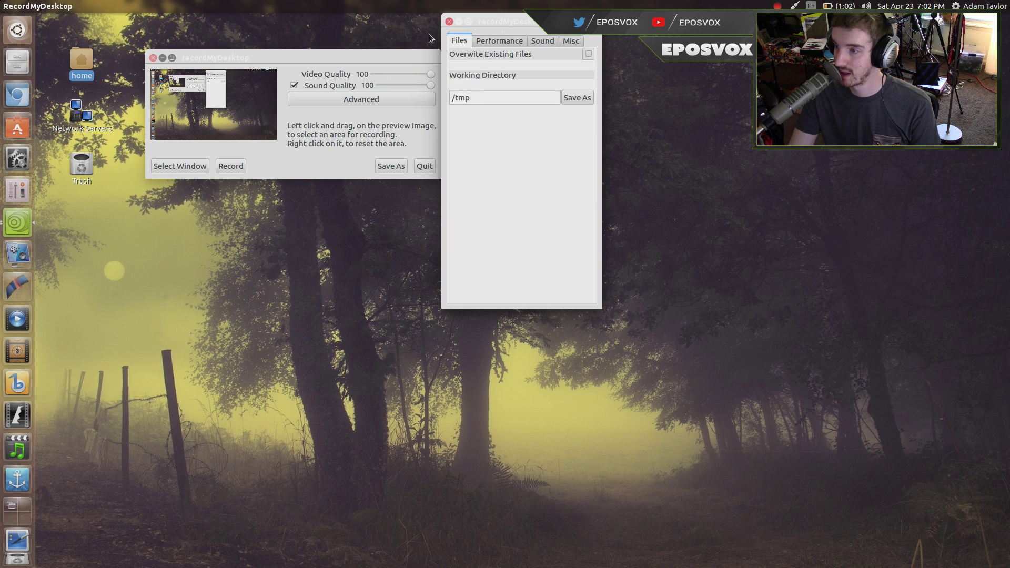
left_click(449, 22)
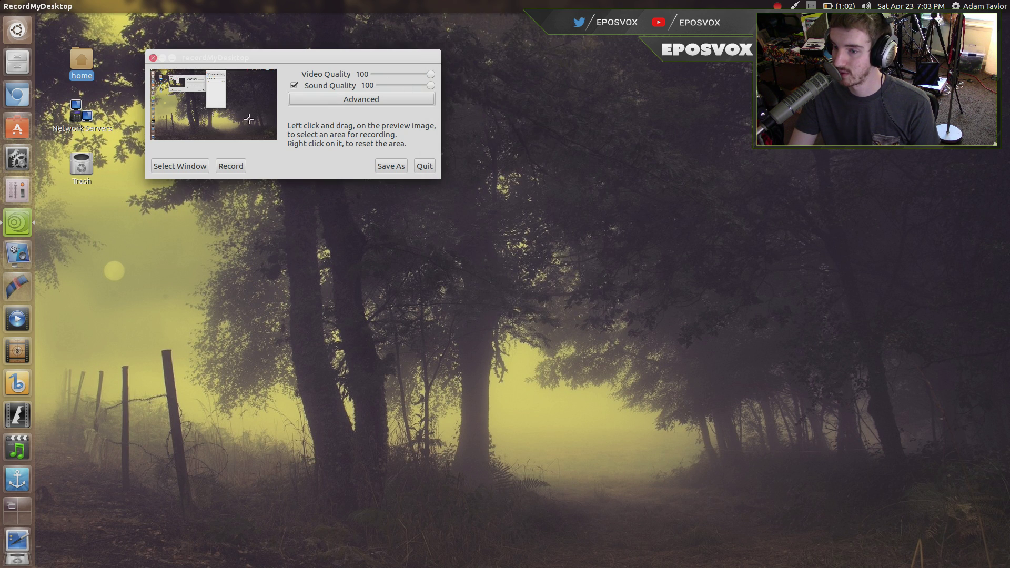
Start the RecordMyDesktop capture and open the home folder from the desktop
left_click(229, 165)
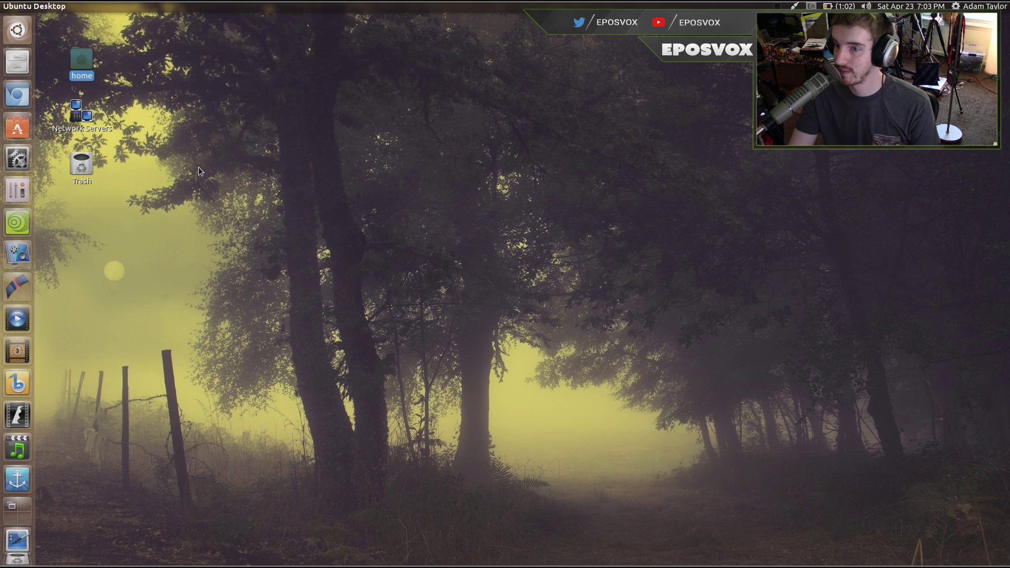
left_click(161, 133)
double_click(82, 61)
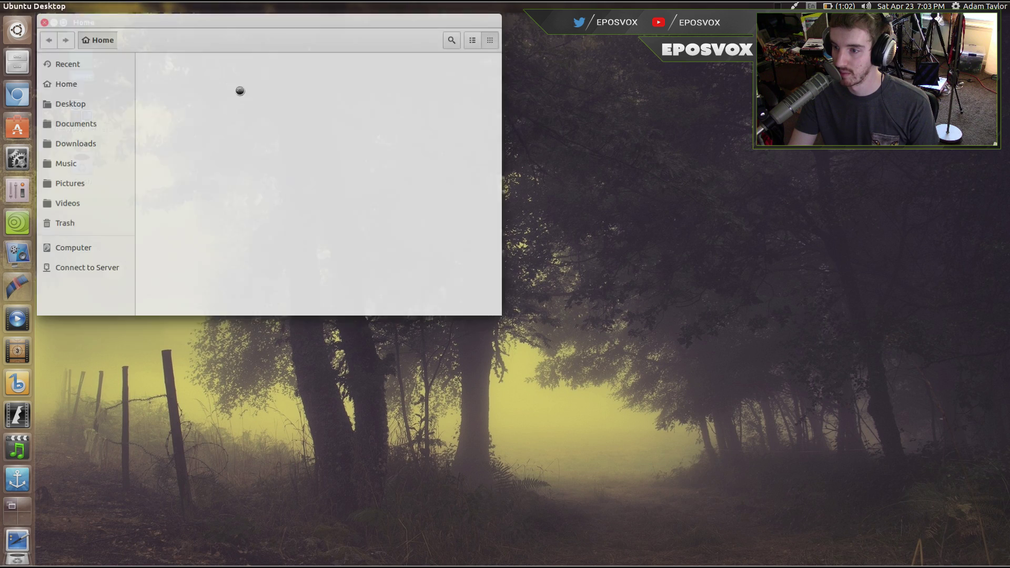
Move, minimize, reopen and close the home folder window, then open the Dash search
mouse_move(309, 32)
left_mouse_down()
mouse_move(649, 233)
mouse_move(538, 125)
left_mouse_up()
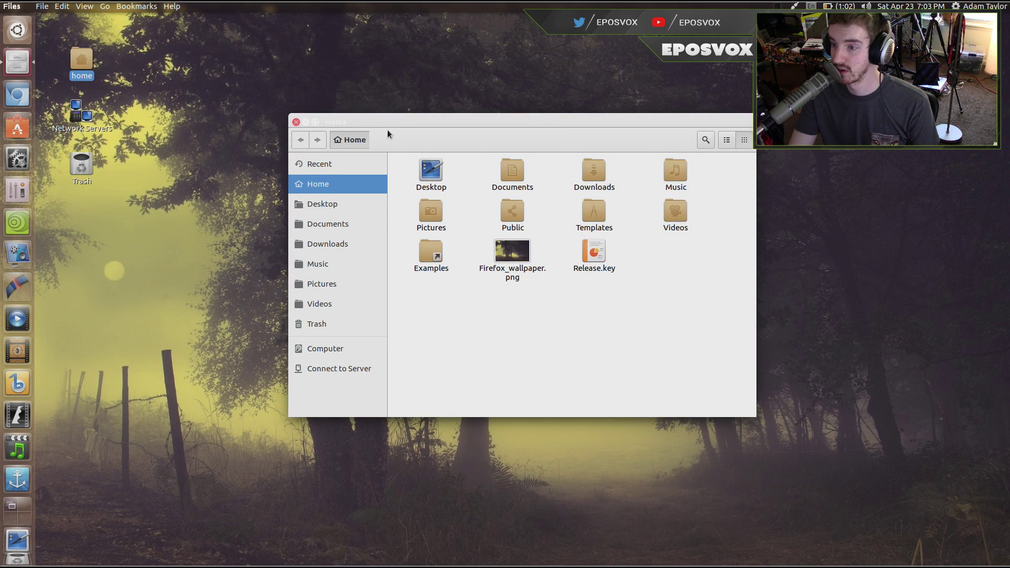
left_click(305, 122)
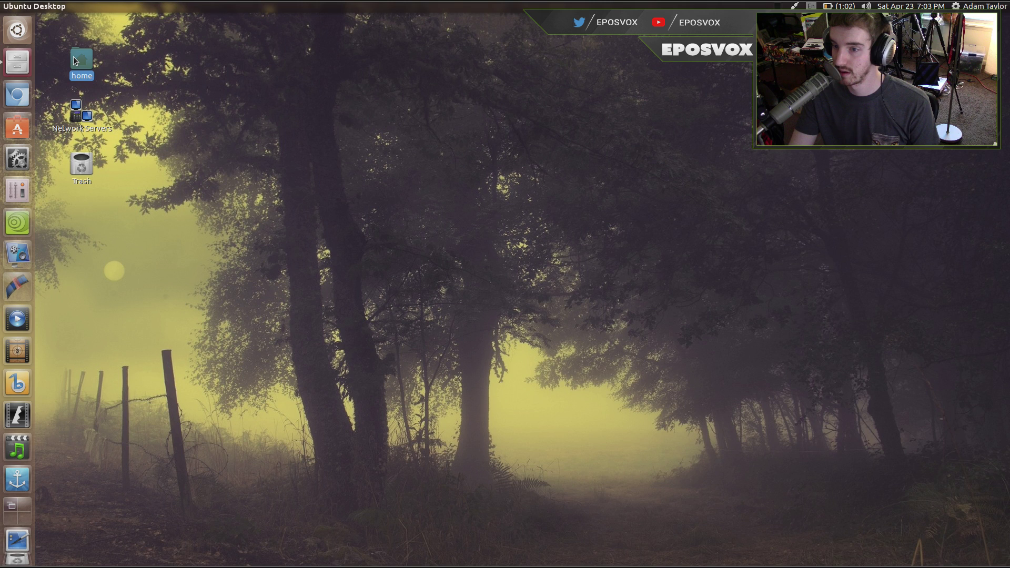
left_click(550, 273)
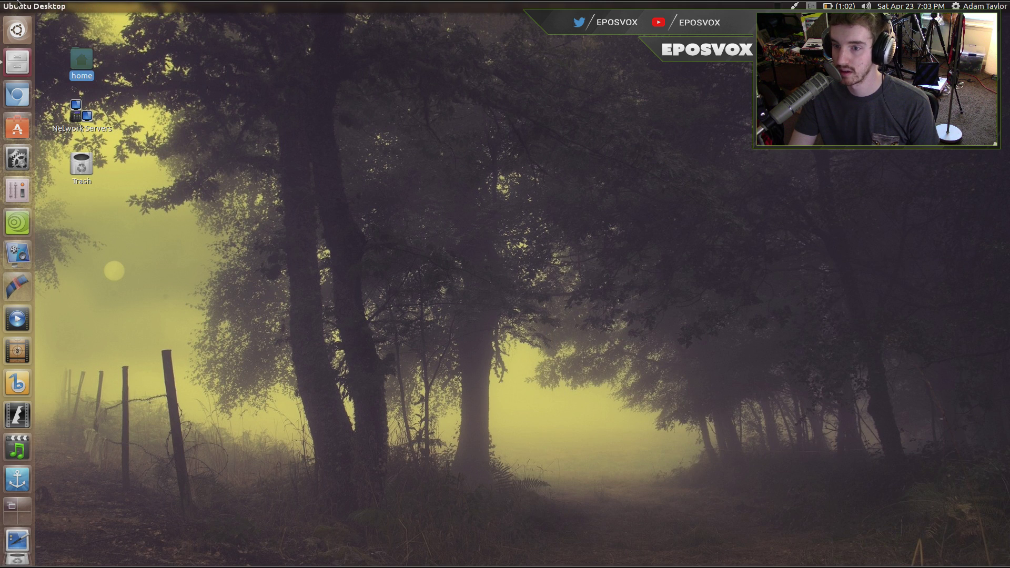
double_click(82, 60)
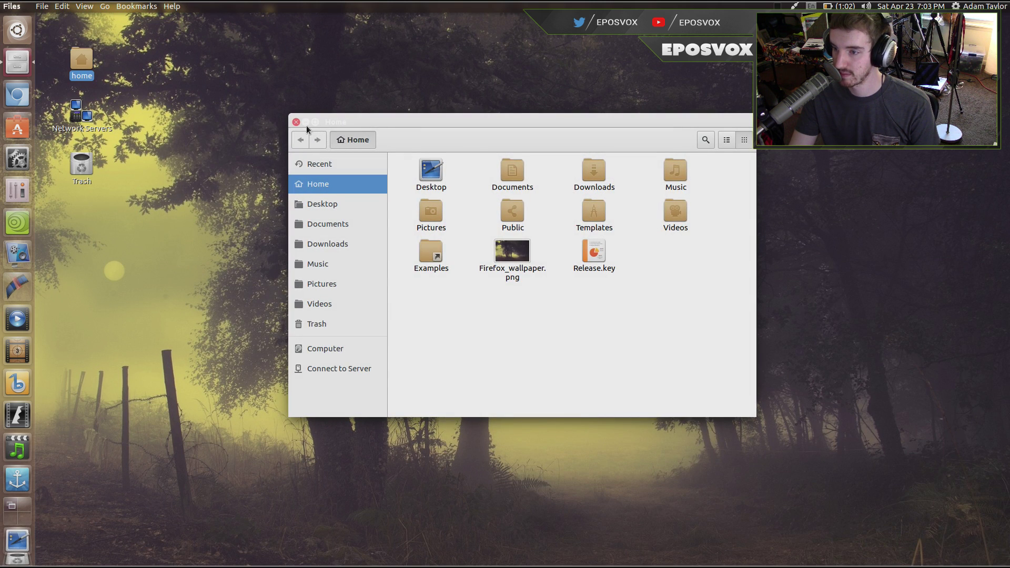
left_click(296, 122)
left_click(8, 38)
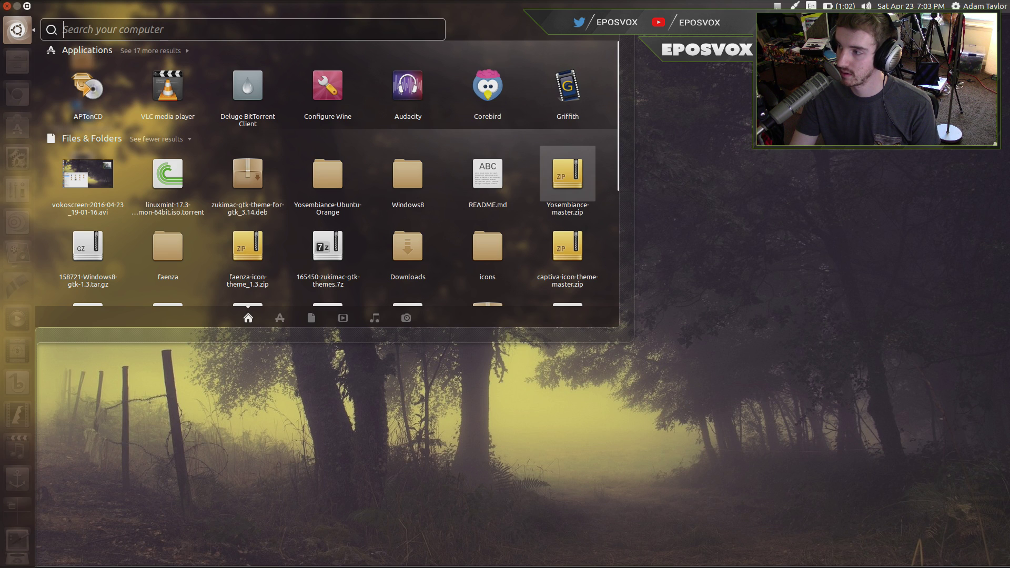
Dismiss the Dash and stop recording with Ctrl+Alt+S so encoding begins
key("Escape")
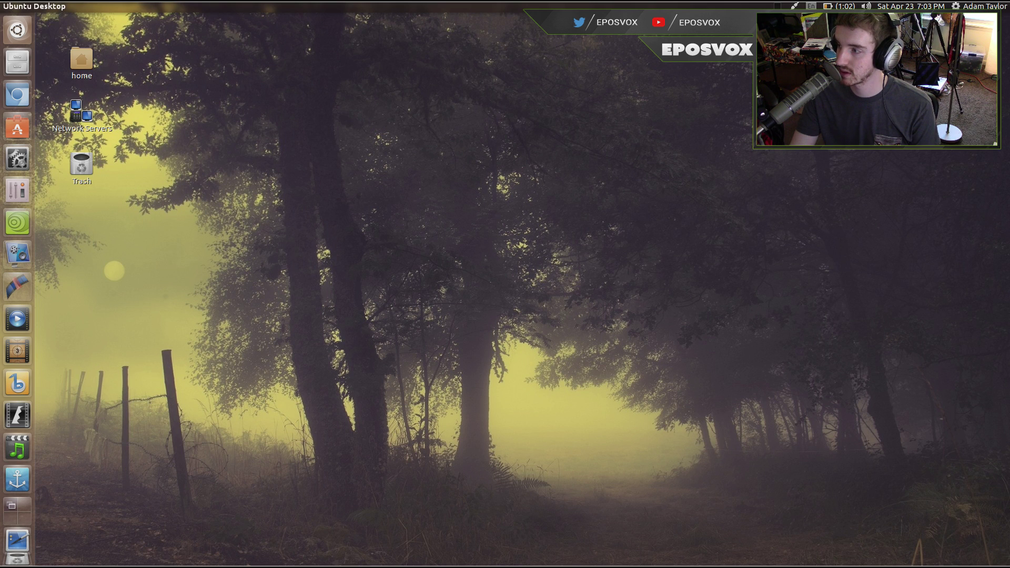
key("ctrl+alt+s")
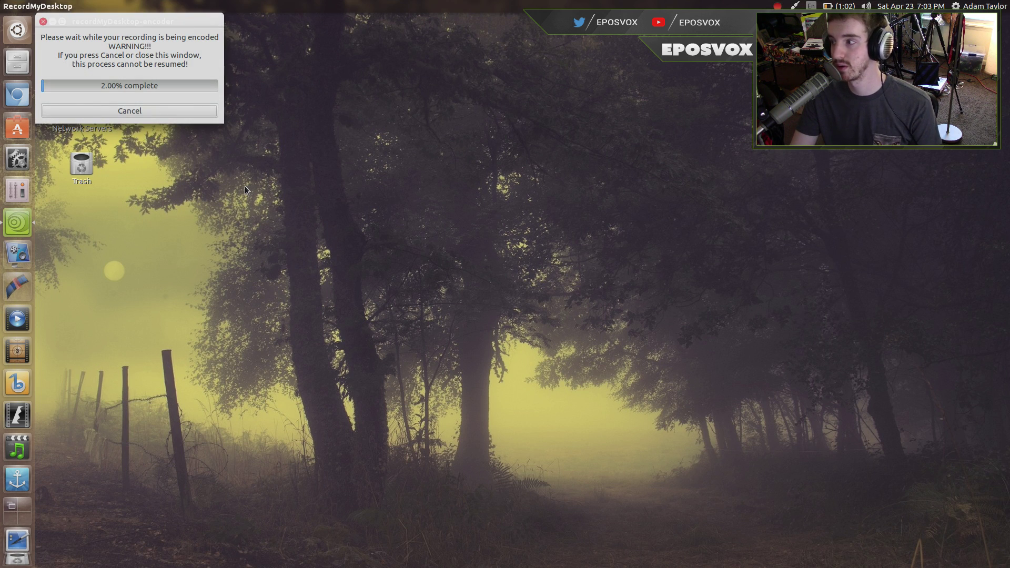